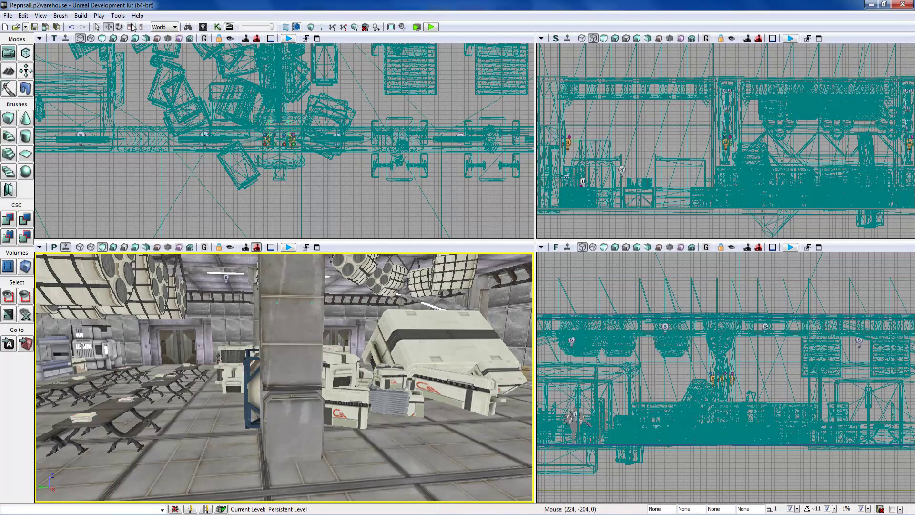
# - View the engine's Log messages in the browser window, close that window, and submit a test entry in the console command line
pyautogui.click(118, 15)
pyautogui.click(118, 15)
pyautogui.click(203, 27)
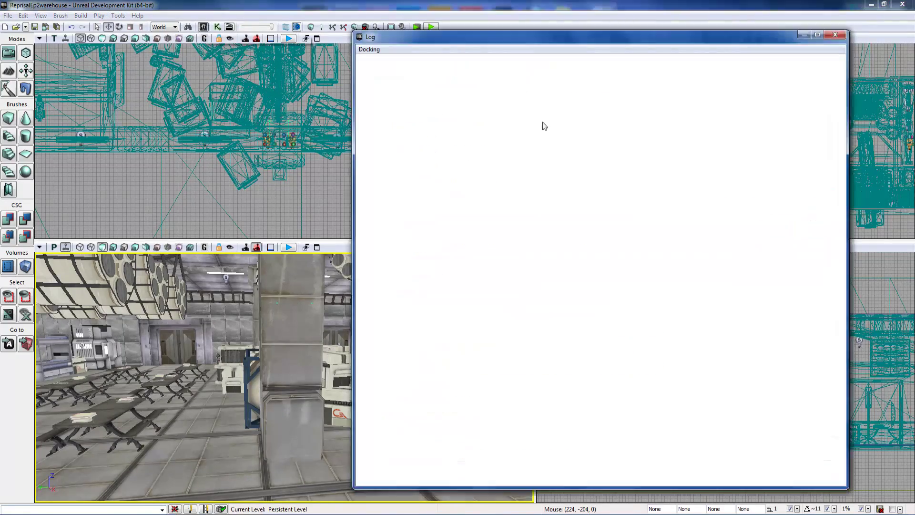
pyautogui.click(683, 50)
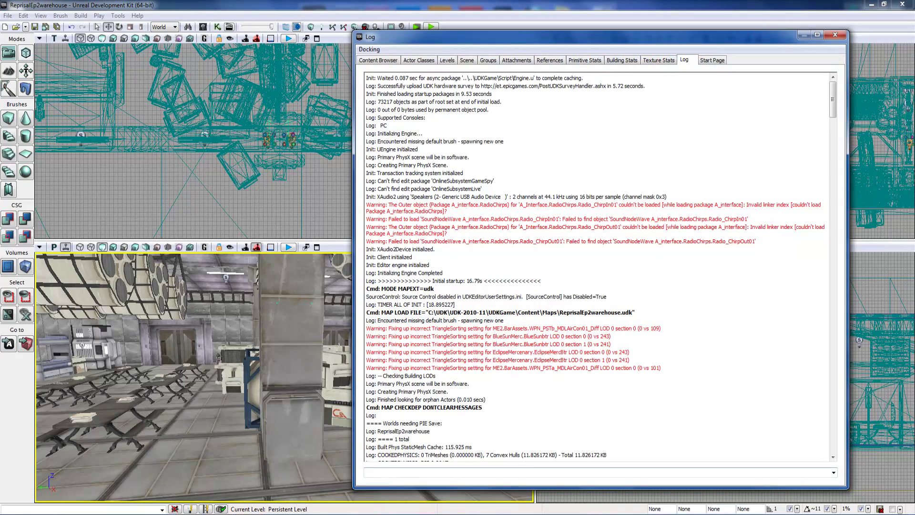
pyautogui.click(834, 34)
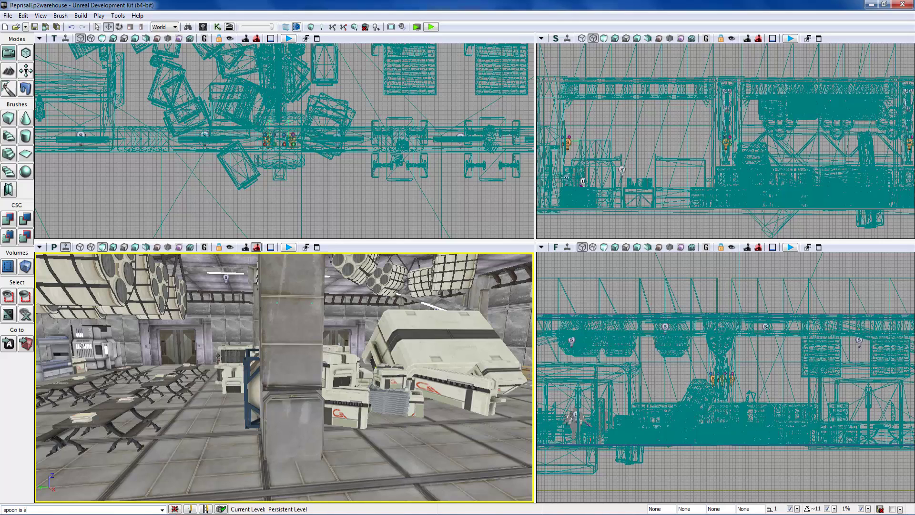
pyautogui.press('Return')
# - Turn on Show Stats for the perspective viewport and look up toward the warehouse ceiling
pyautogui.moveTo(53, 260)
pyautogui.mouseDown()
pyautogui.moveTo(64, 258)
pyautogui.moveTo(53, 254)
pyautogui.mouseUp()
pyautogui.click(39, 247)
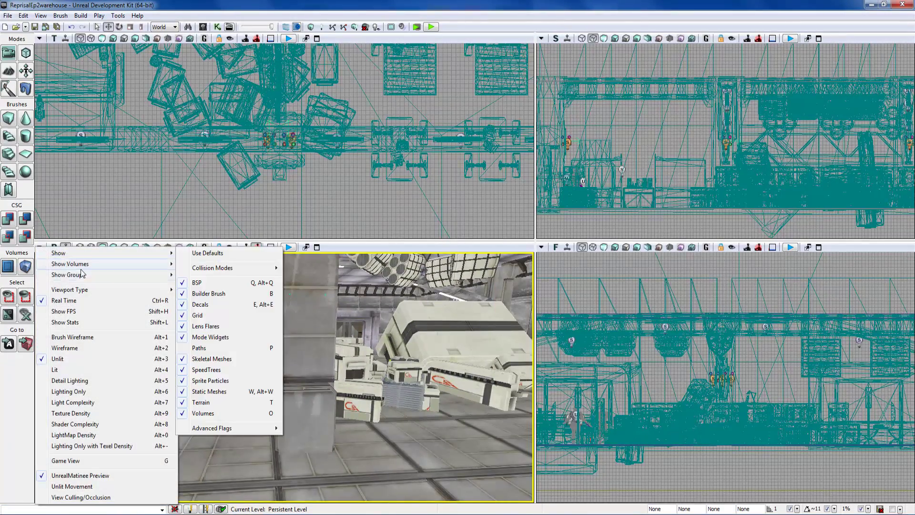
pyautogui.moveTo(95, 257)
pyautogui.moveTo(128, 262)
pyautogui.click(81, 311)
pyautogui.moveTo(286, 381); pyautogui.dragTo(286, 300, button='right')
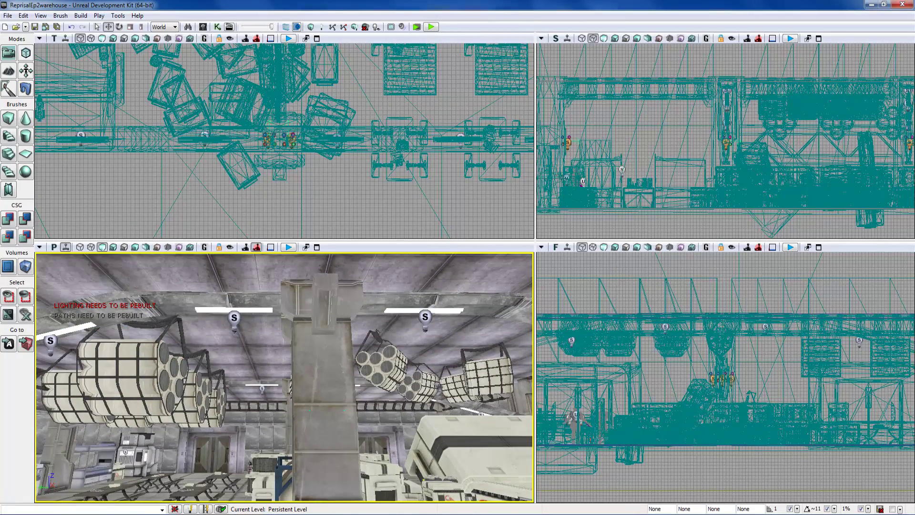
# - Turn off Show Stats for the perspective viewport
pyautogui.click(40, 247)
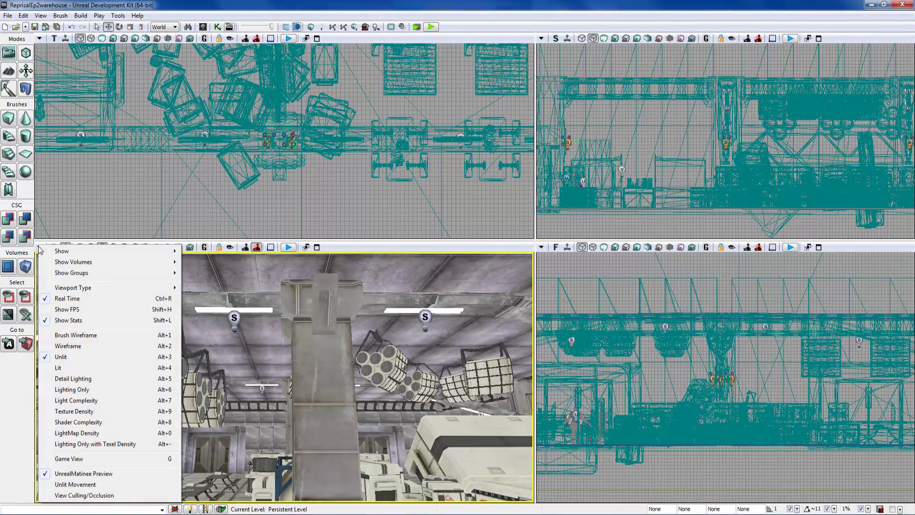
pyautogui.click(81, 321)
pyautogui.moveTo(82, 320); pyautogui.dragTo(81, 348, button='right')
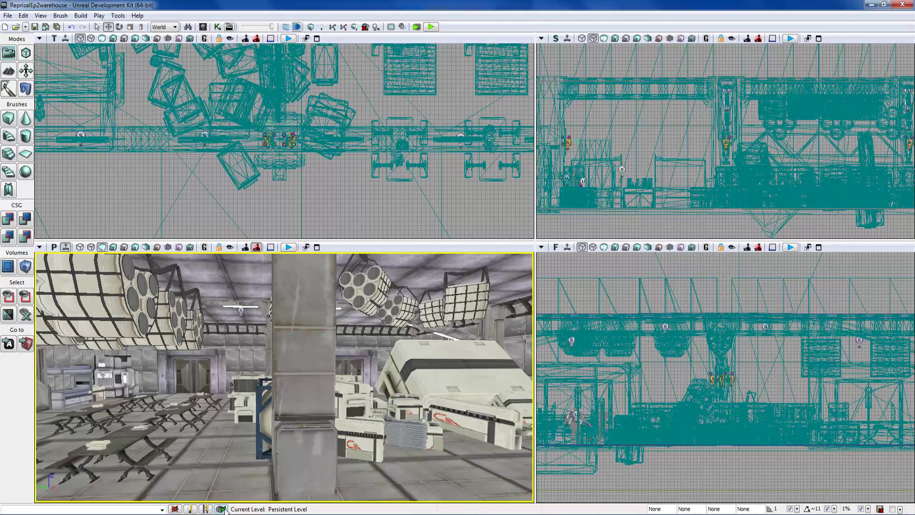
pyautogui.moveTo(238, 471); pyautogui.dragTo(238, 486, button='right')
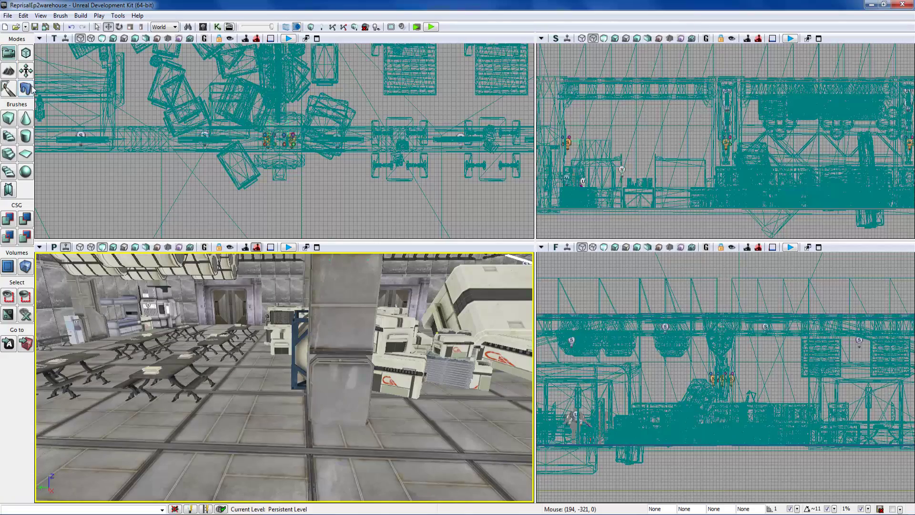
pyautogui.press('Right')
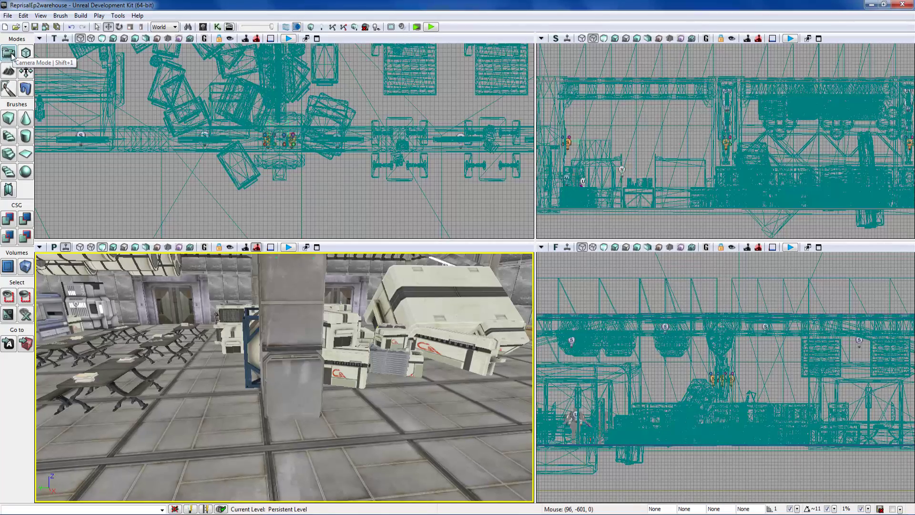
pyautogui.moveTo(286, 377); pyautogui.dragTo(181, 364, button='right')
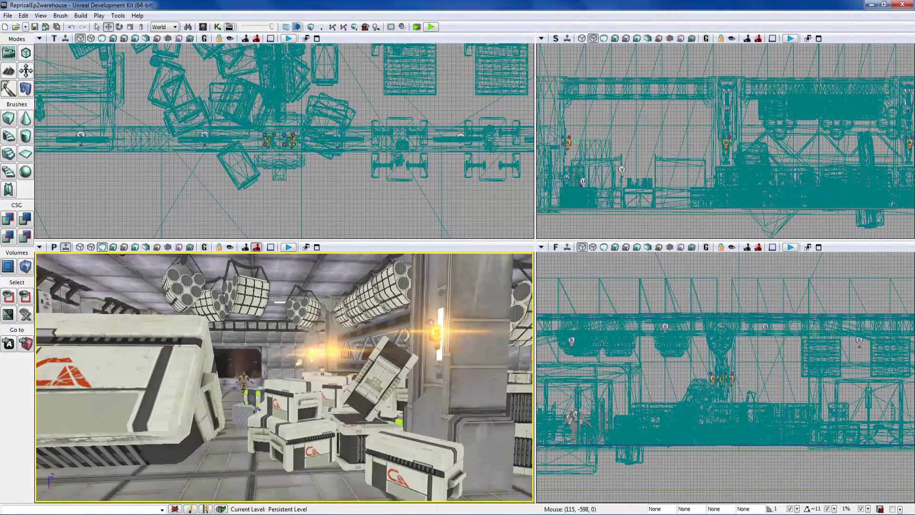
# - Enter Geometry mode and move the builder brush off the checkered cube so it stands beside it
pyautogui.click(26, 54)
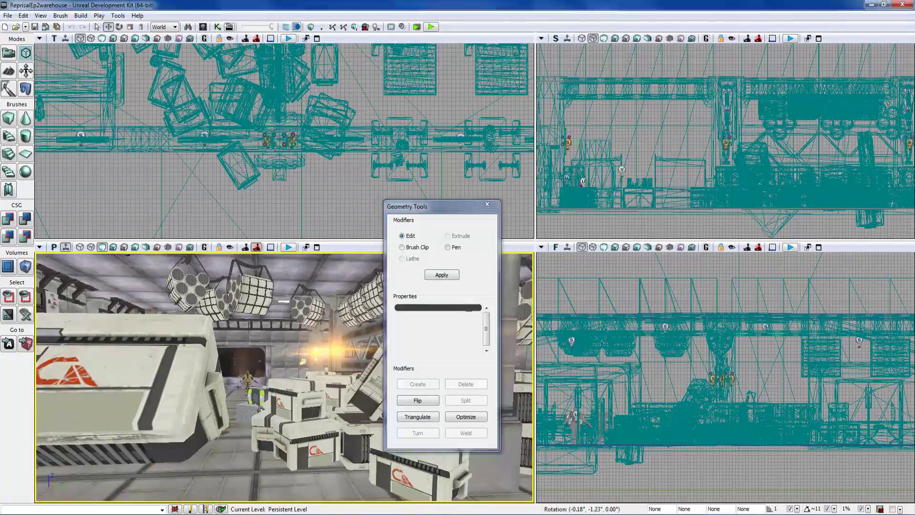
pyautogui.moveTo(209, 367); pyautogui.dragTo(119, 358, button='right')
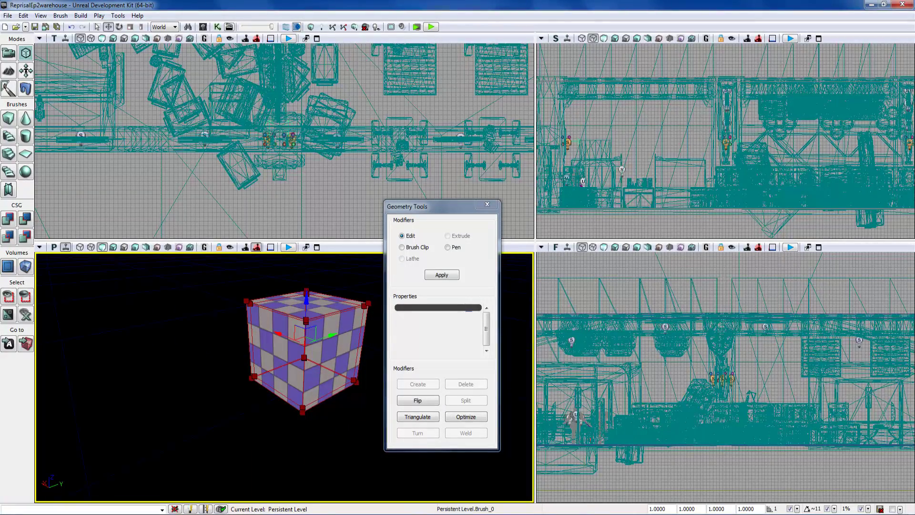
pyautogui.click(317, 338)
pyautogui.moveTo(317, 338); pyautogui.dragTo(157, 345)
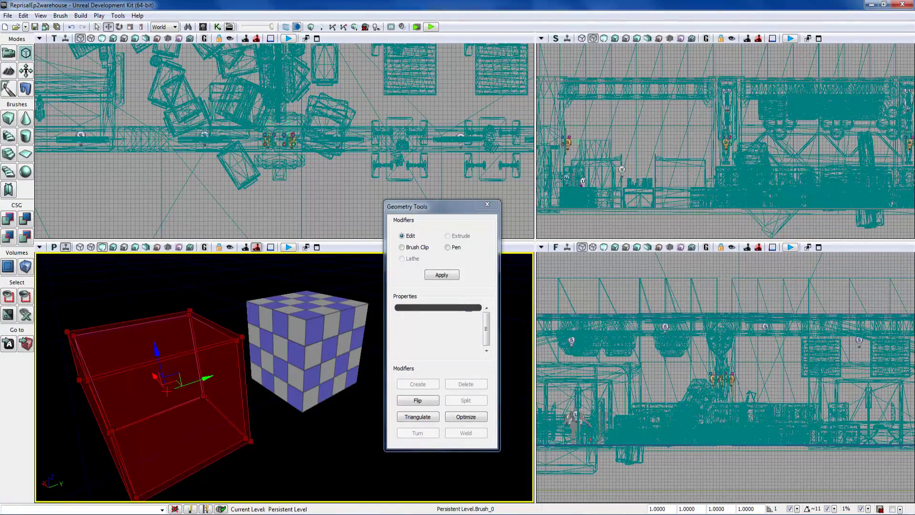
# - Select a corner vertex of the builder brush, then select its top face and raise it slightly
pyautogui.moveTo(157, 345)
pyautogui.mouseDown(button='right')
pyautogui.moveTo(138, 346)
pyautogui.moveTo(162, 329)
pyautogui.moveTo(169, 341)
pyautogui.moveTo(157, 336)
pyautogui.mouseUp(button='right')
pyautogui.moveTo(107, 420); pyautogui.dragTo(106, 405, button='right')
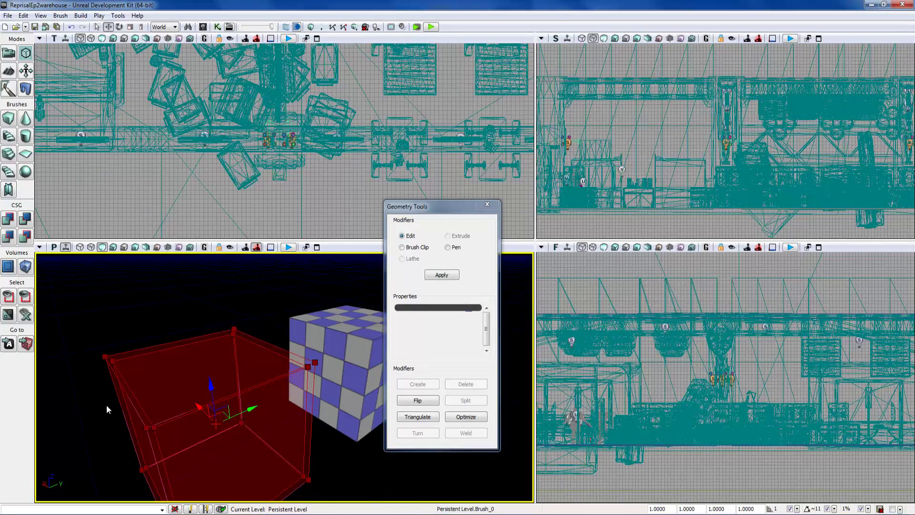
pyautogui.click(105, 356)
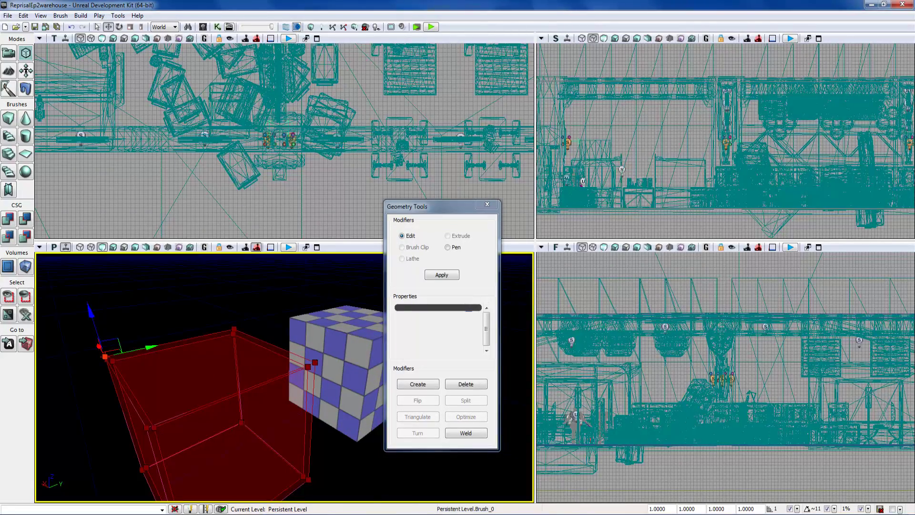
pyautogui.click(209, 333)
pyautogui.moveTo(208, 328); pyautogui.dragTo(204, 294)
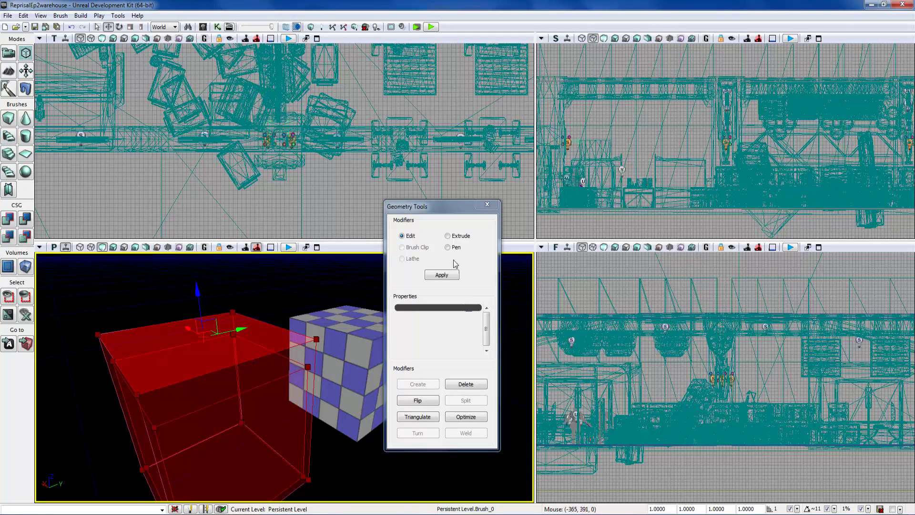
# - Enter Terrain Editing mode and examine its tools and settings, with the tool window moved aside
pyautogui.click(9, 71)
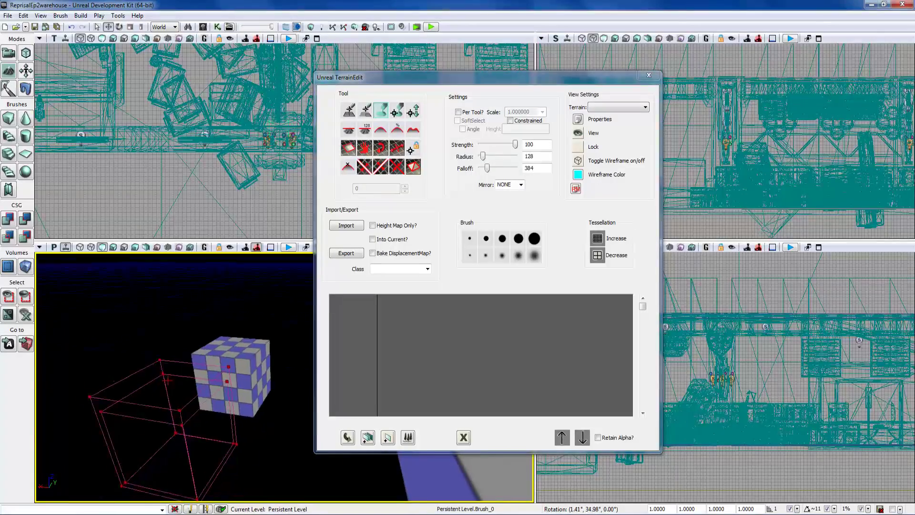
pyautogui.moveTo(136, 291); pyautogui.dragTo(136, 292, button='right')
pyautogui.moveTo(408, 78); pyautogui.dragTo(540, 86)
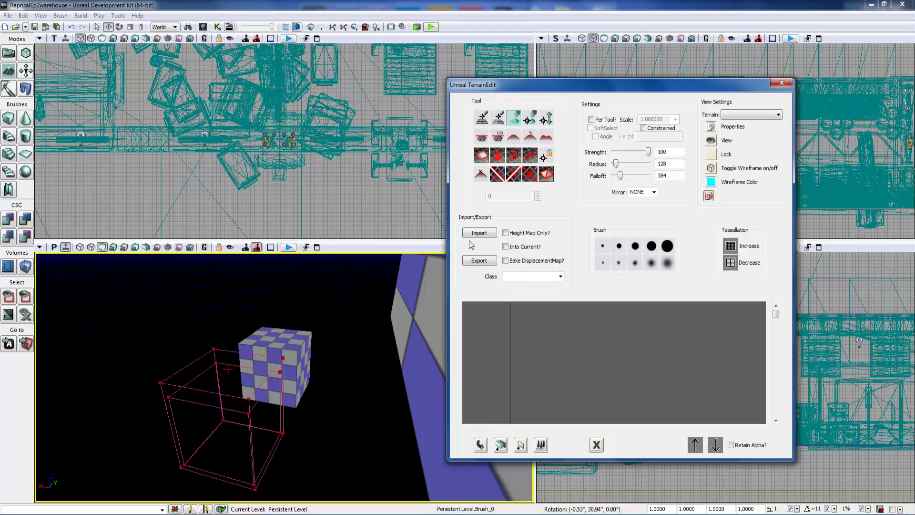
# - Switch to Texture Alignment mode and select the warehouse floor surface
pyautogui.click(26, 71)
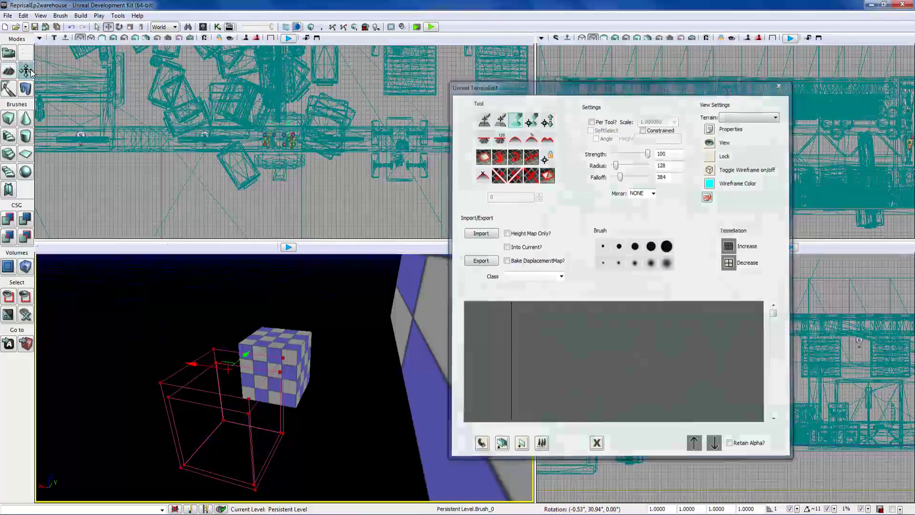
pyautogui.moveTo(284, 377); pyautogui.dragTo(325, 383, button='right')
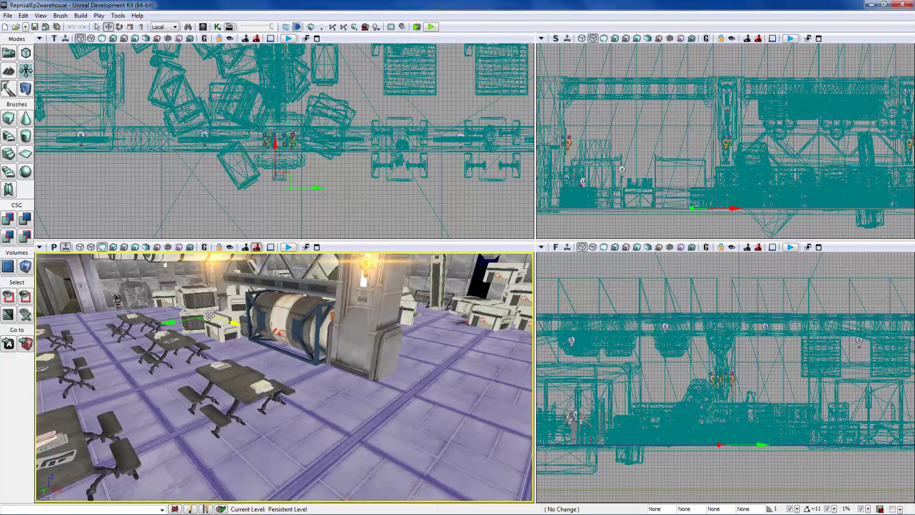
pyautogui.moveTo(286, 381); pyautogui.dragTo(343, 336)
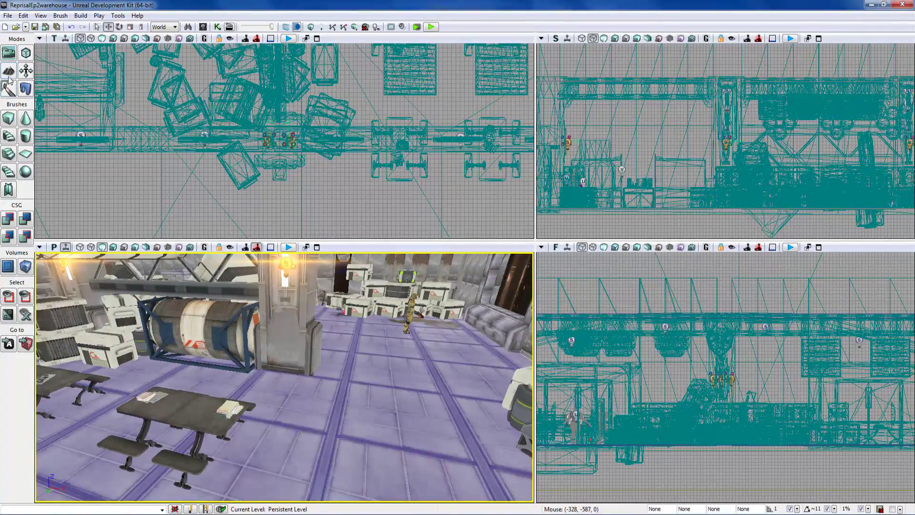
pyautogui.click(26, 71)
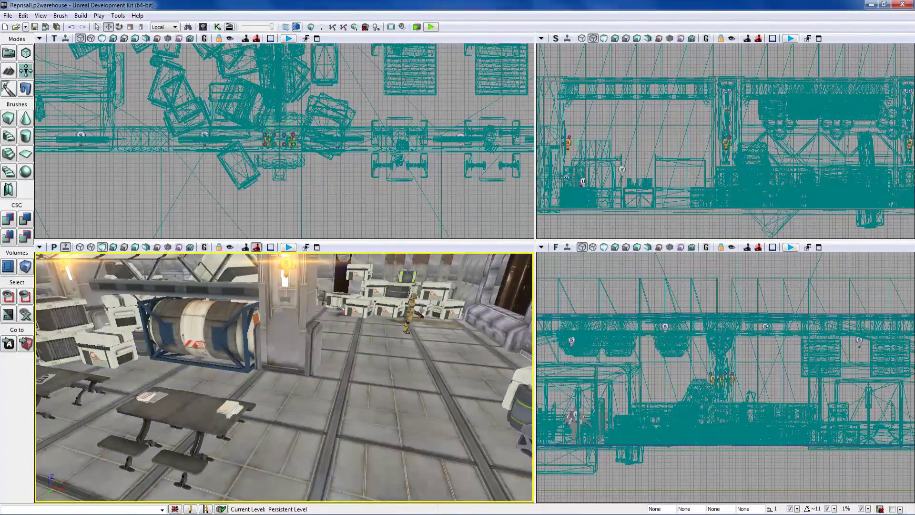
pyautogui.click(333, 429)
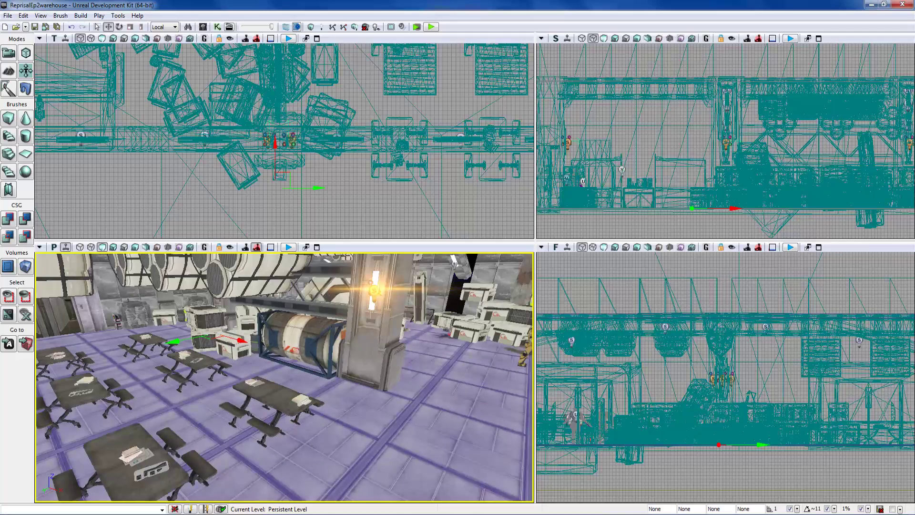
# - Scale up the texture on the selected warehouse floor uniformly
pyautogui.press('space')
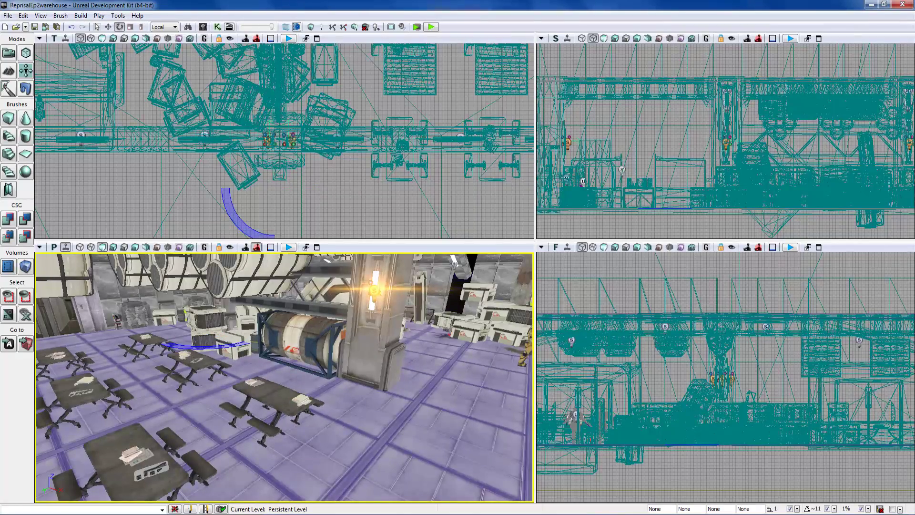
pyautogui.press('space')
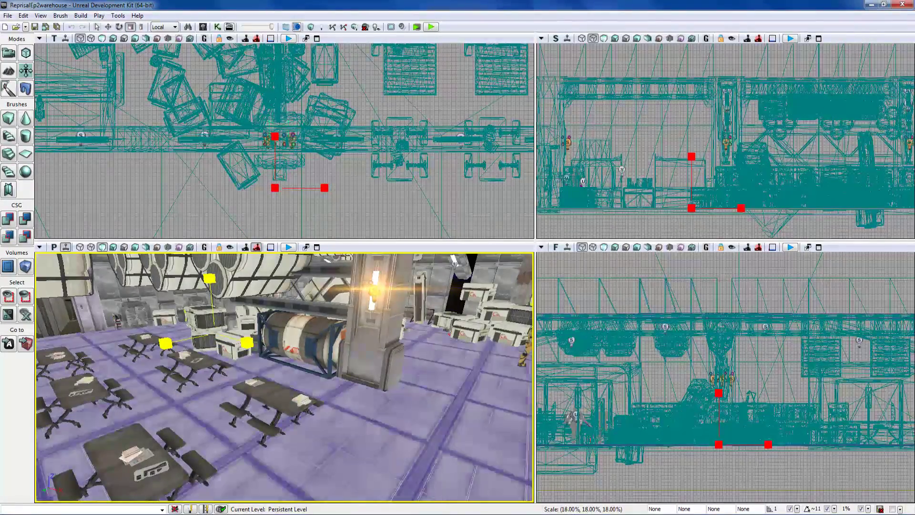
pyautogui.press('space')
pyautogui.press('space')
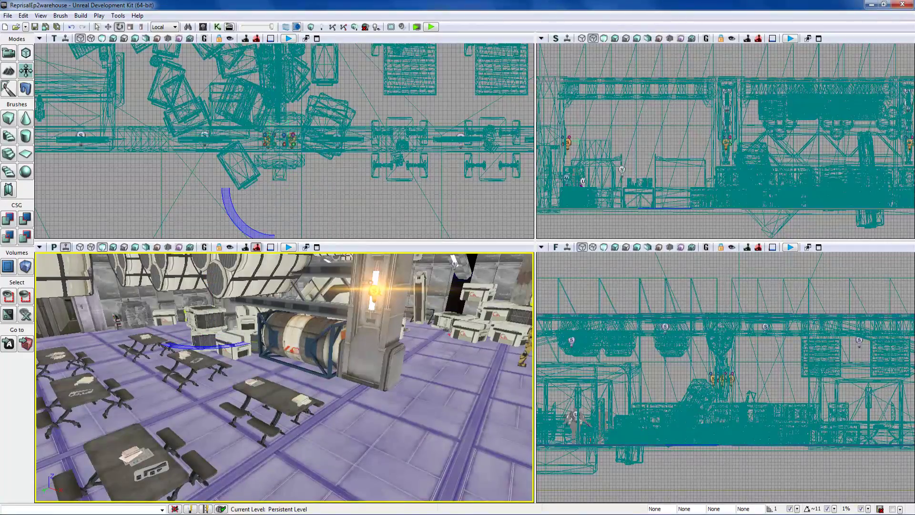
# - Rotate the floor texture slightly and scale it down uniformly
pyautogui.moveTo(233, 343); pyautogui.dragTo(267, 343)
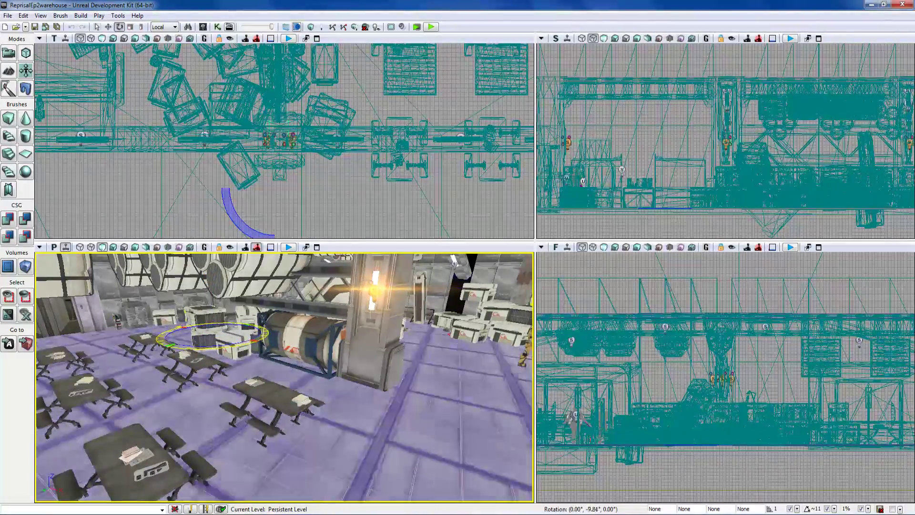
pyautogui.press('space')
pyautogui.moveTo(165, 343); pyautogui.dragTo(138, 369)
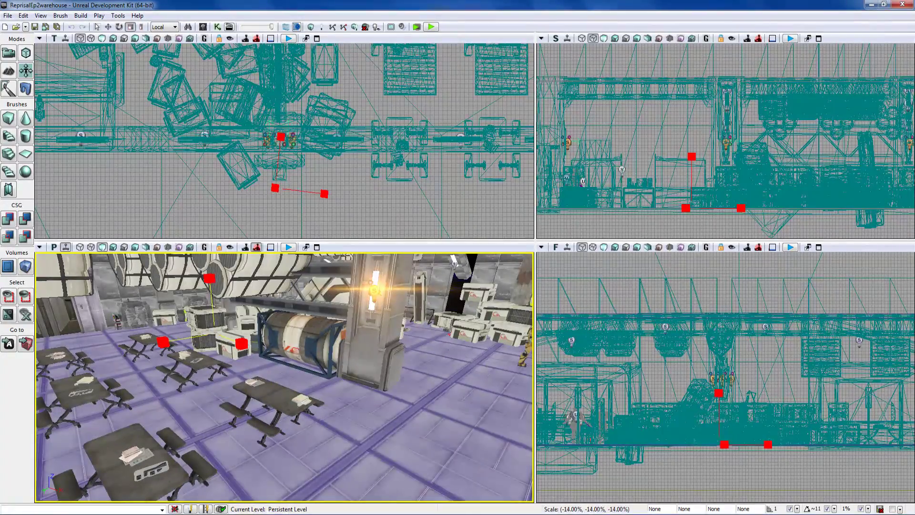
# - Rotate the floor texture a little further in the same direction
pyautogui.press('space')
pyautogui.press('space')
pyautogui.moveTo(164, 340); pyautogui.dragTo(167, 338)
pyautogui.press('space')
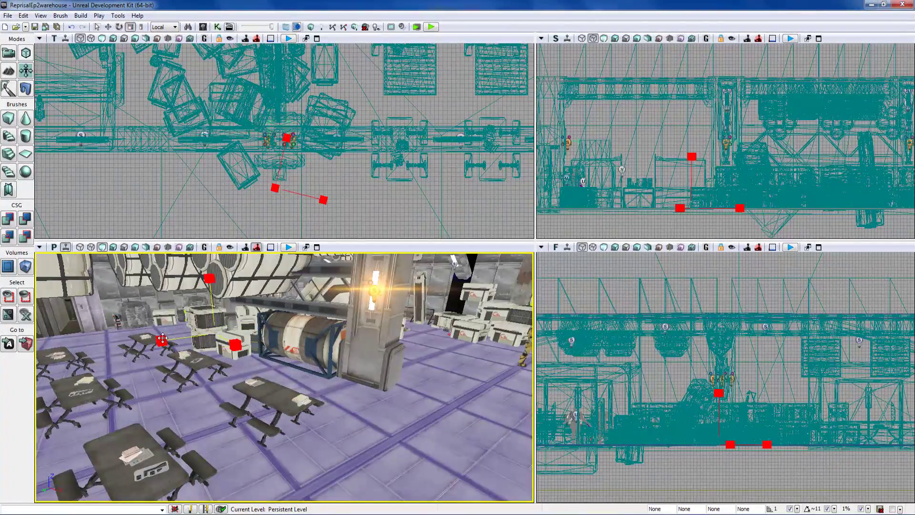
# - Shift the floor texture along its local X axis
pyautogui.press('space')
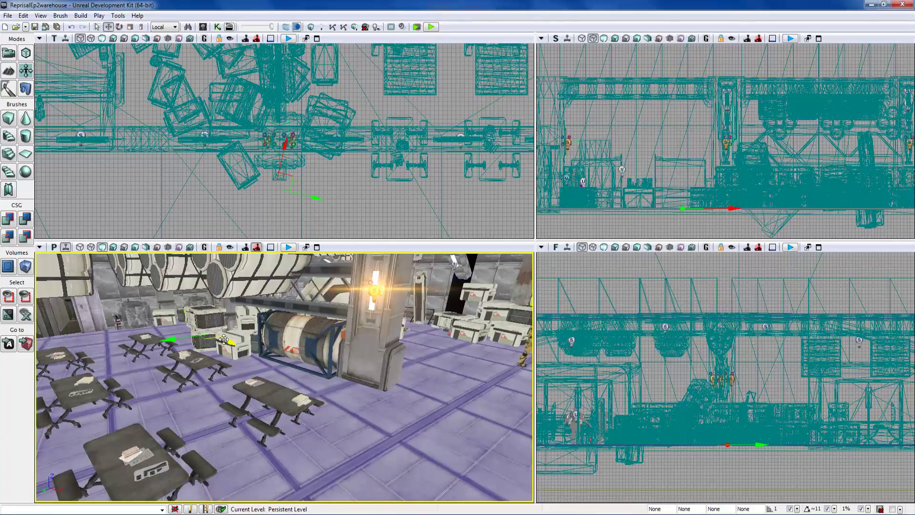
pyautogui.moveTo(224, 339); pyautogui.dragTo(240, 345)
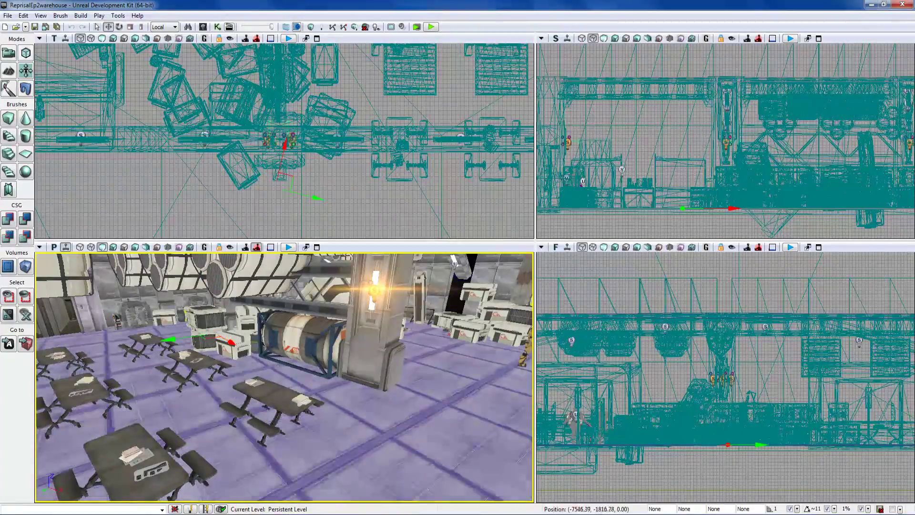
pyautogui.moveTo(240, 345)
pyautogui.mouseDown(button='right')
pyautogui.moveTo(286, 345)
pyautogui.moveTo(224, 342)
pyautogui.mouseUp(button='right')
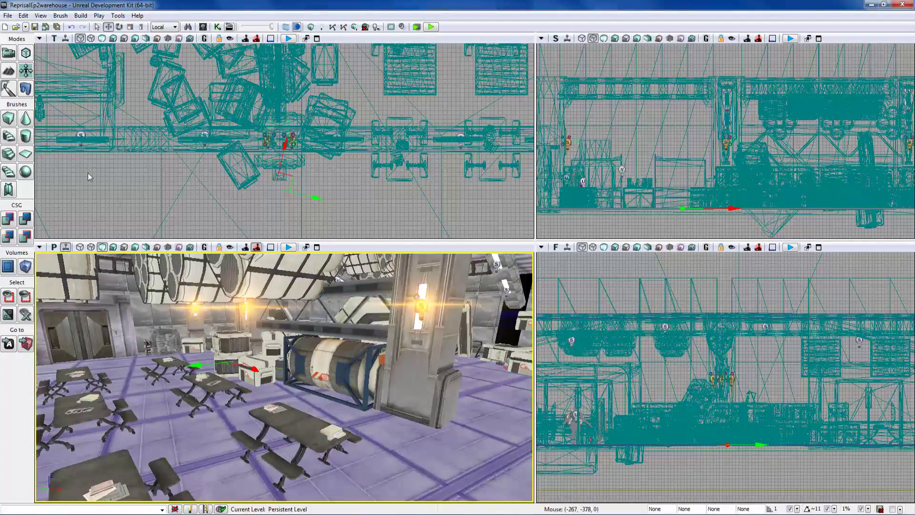
# - View the Mesh Paint options, then return to Camera mode with the builder brush and checkered cube in view
pyautogui.click(27, 90)
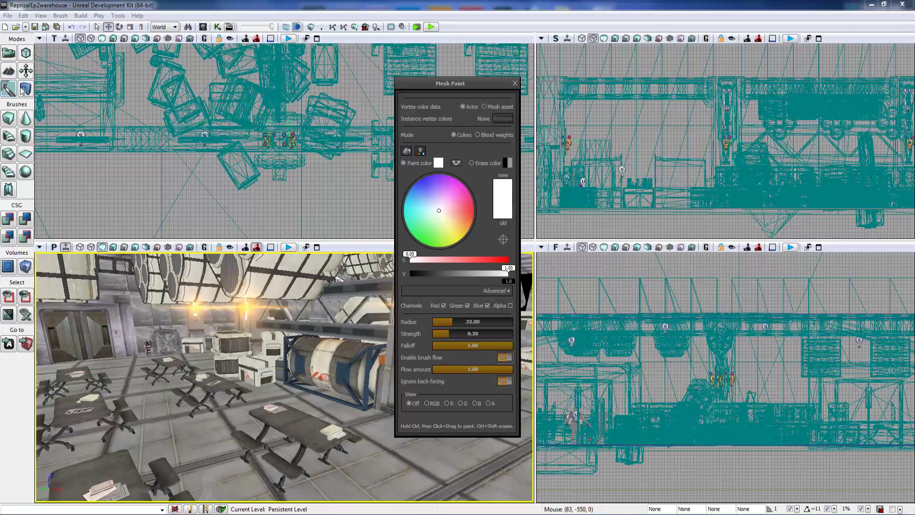
pyautogui.click(10, 56)
pyautogui.moveTo(286, 376)
pyautogui.mouseDown(button='right')
pyautogui.moveTo(319, 362)
pyautogui.moveTo(369, 367)
pyautogui.moveTo(376, 386)
pyautogui.mouseUp(button='right')
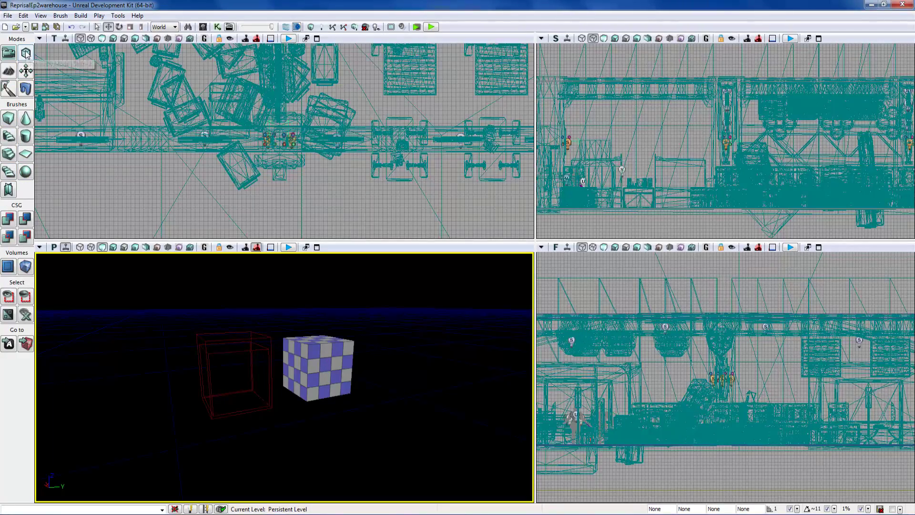
pyautogui.moveTo(376, 387)
pyautogui.mouseDown()
pyautogui.moveTo(358, 360)
pyautogui.moveTo(343, 357)
pyautogui.moveTo(382, 372)
pyautogui.moveTo(367, 372)
pyautogui.mouseUp()
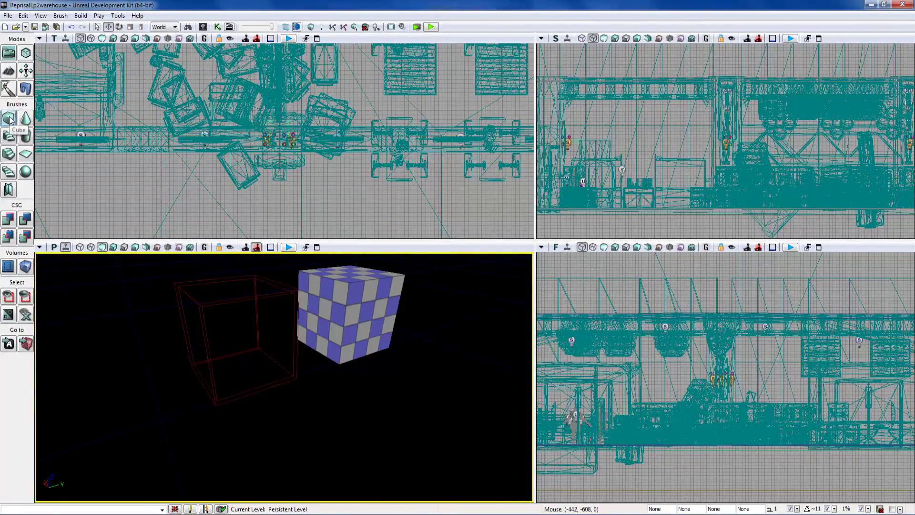
# - Try the cone shape for the builder brush, then switch the brush to a cylinder
pyautogui.click(25, 124)
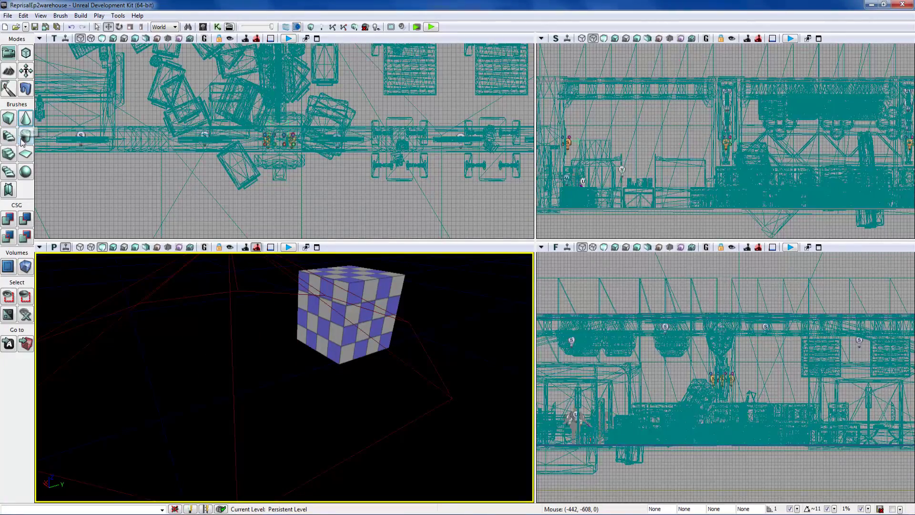
pyautogui.click(9, 138)
pyautogui.moveTo(201, 280); pyautogui.dragTo(206, 253)
pyautogui.click(25, 138)
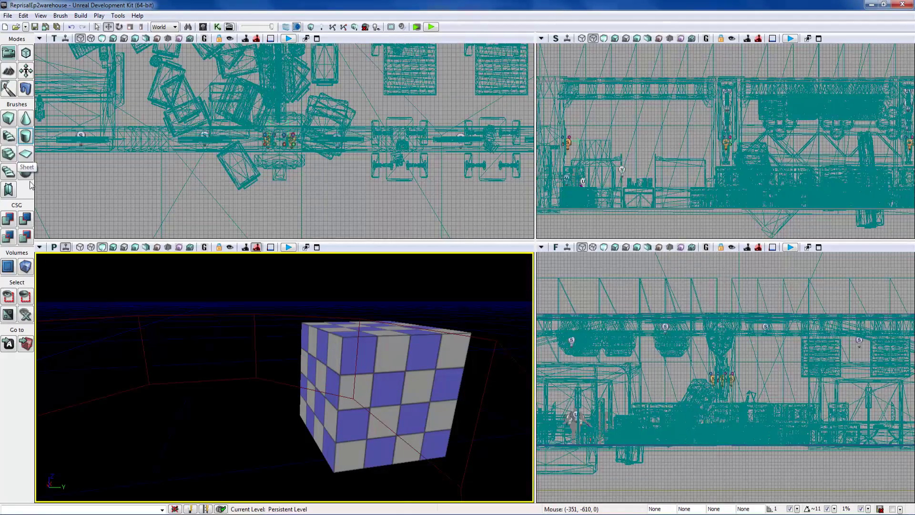
pyautogui.moveTo(216, 353); pyautogui.dragTo(216, 315)
pyautogui.moveTo(216, 324); pyautogui.dragTo(282, 362, button='right')
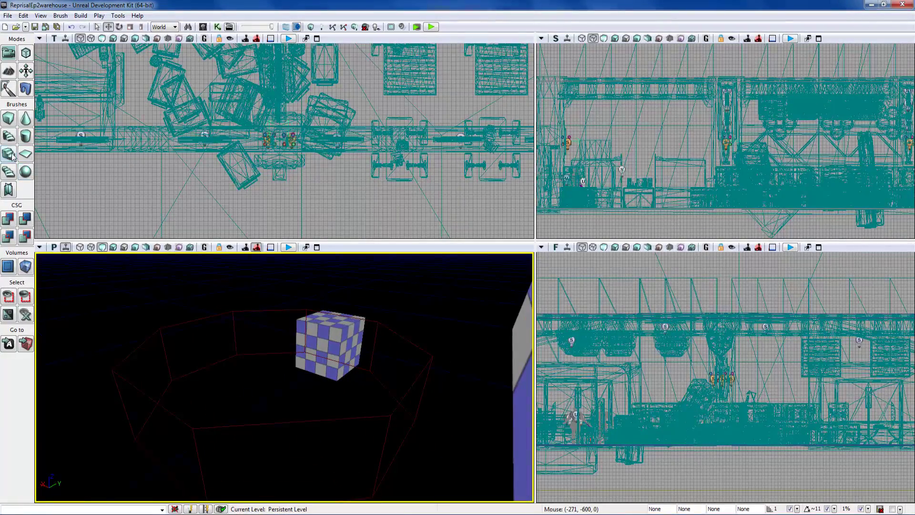
# - Make the cylinder builder brush hollow, give it more sides and rebuild it
pyautogui.rightClick(23, 142)
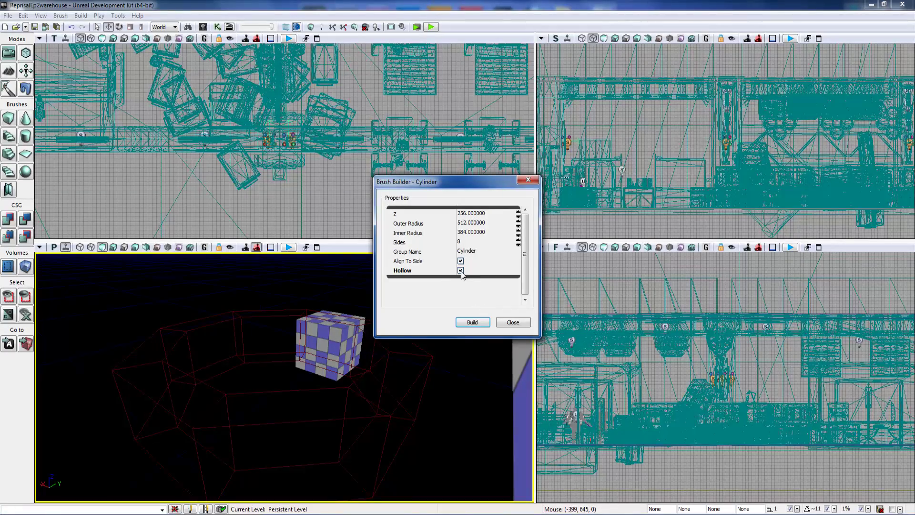
pyautogui.moveTo(285, 343)
pyautogui.mouseDown()
pyautogui.moveTo(382, 267)
pyautogui.moveTo(469, 220)
pyautogui.mouseUp()
pyautogui.click(460, 242)
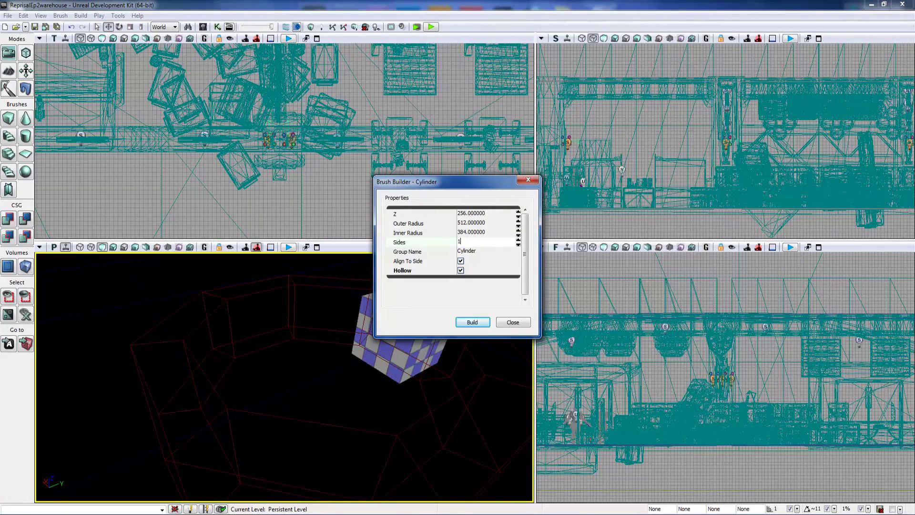
pyautogui.moveTo(286, 381)
pyautogui.mouseDown()
pyautogui.moveTo(367, 335)
pyautogui.moveTo(424, 326)
pyautogui.moveTo(434, 307)
pyautogui.moveTo(452, 317)
pyautogui.moveTo(479, 311)
pyautogui.mouseUp()
pyautogui.click(513, 323)
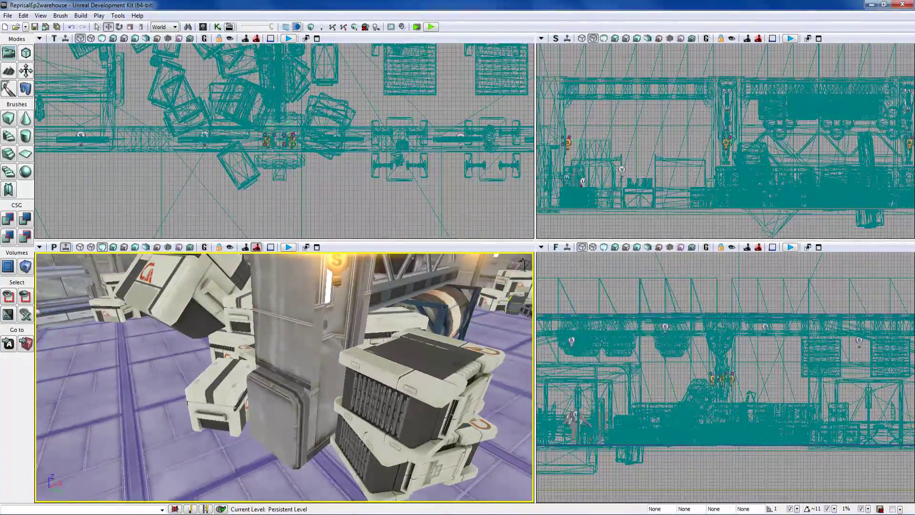
# - Select individual crate meshes in the warehouse one after another and examine the room's meshes
pyautogui.click(236, 415)
pyautogui.moveTo(236, 414); pyautogui.dragTo(300, 412)
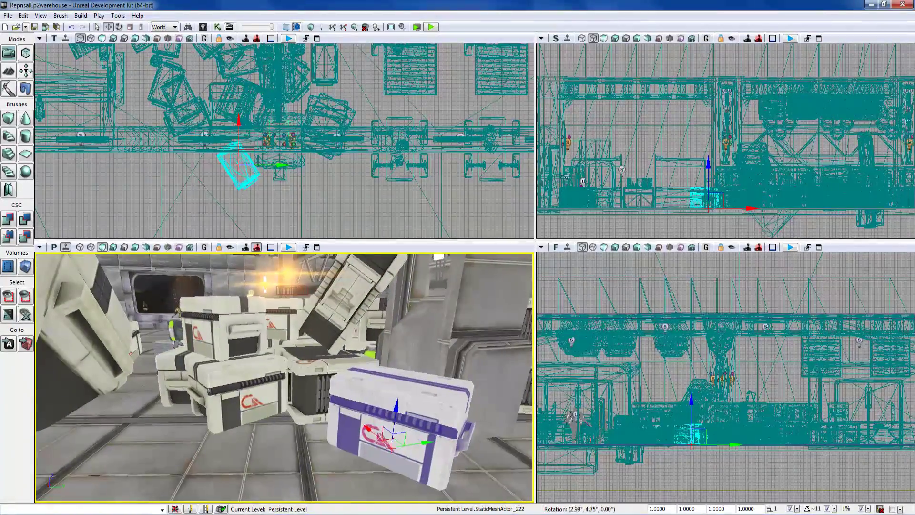
pyautogui.click(224, 328)
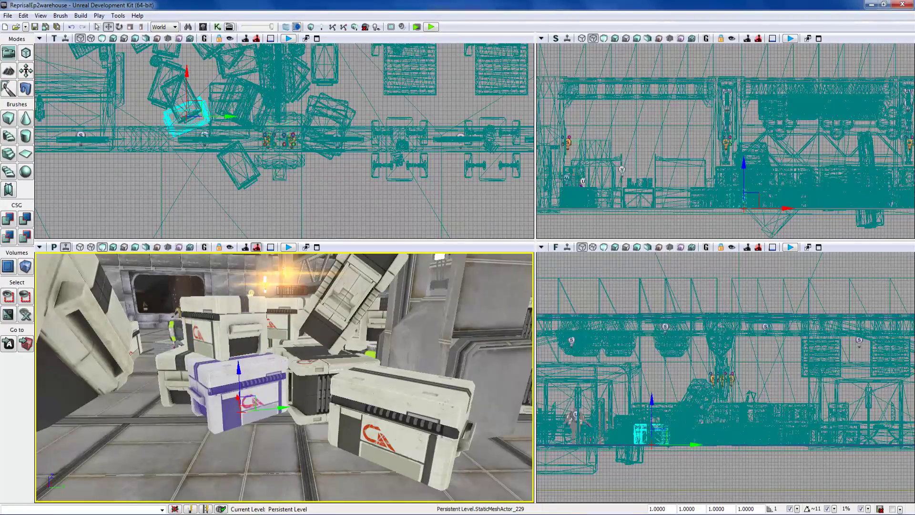
pyautogui.click(397, 401)
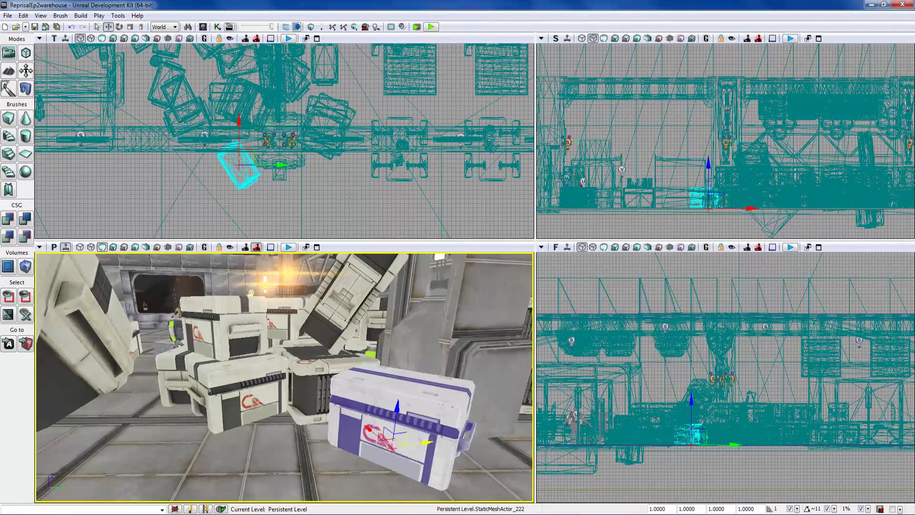
pyautogui.moveTo(286, 376); pyautogui.dragTo(100, 362)
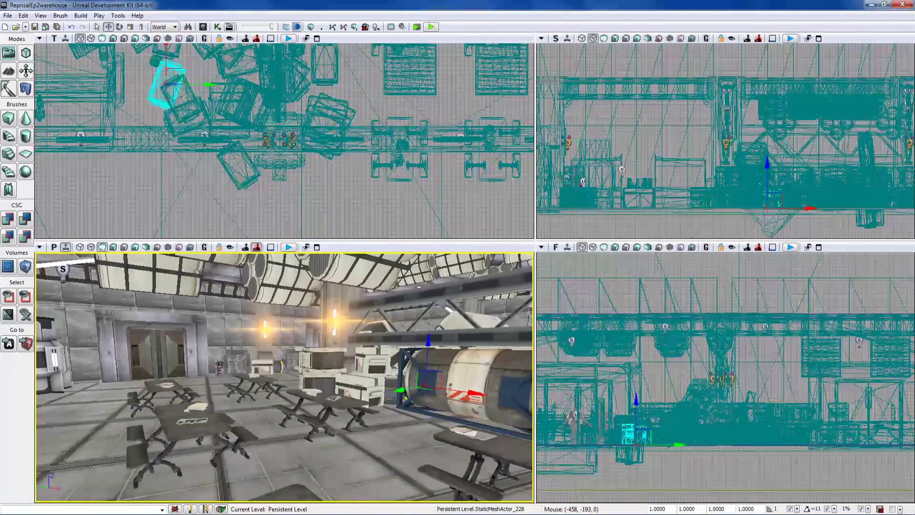
pyautogui.moveTo(286, 191); pyautogui.dragTo(300, 171)
pyautogui.moveTo(239, 381); pyautogui.dragTo(281, 339)
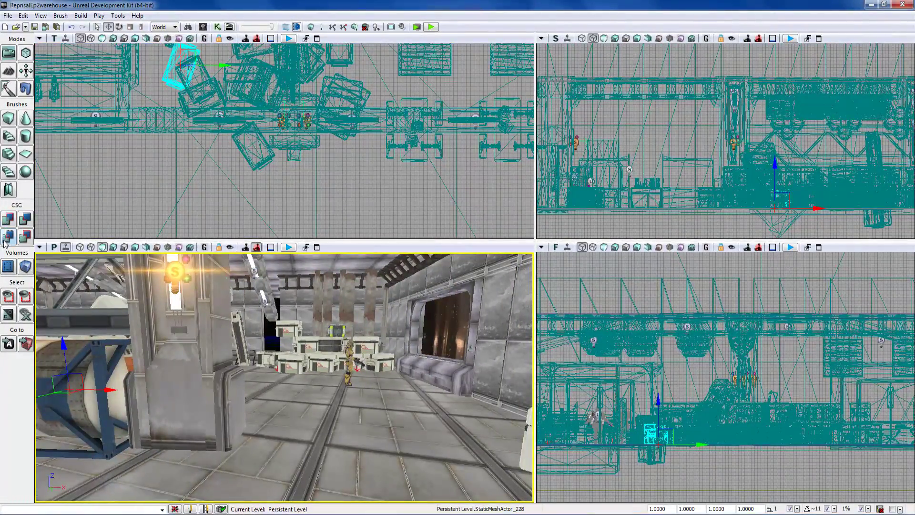
# - Move the hollow cylinder builder brush along its Y axis away from the checkered cube and add it as solid geometry
pyautogui.moveTo(190, 381)
pyautogui.mouseDown()
pyautogui.moveTo(229, 377)
pyautogui.moveTo(253, 336)
pyautogui.moveTo(252, 315)
pyautogui.mouseUp()
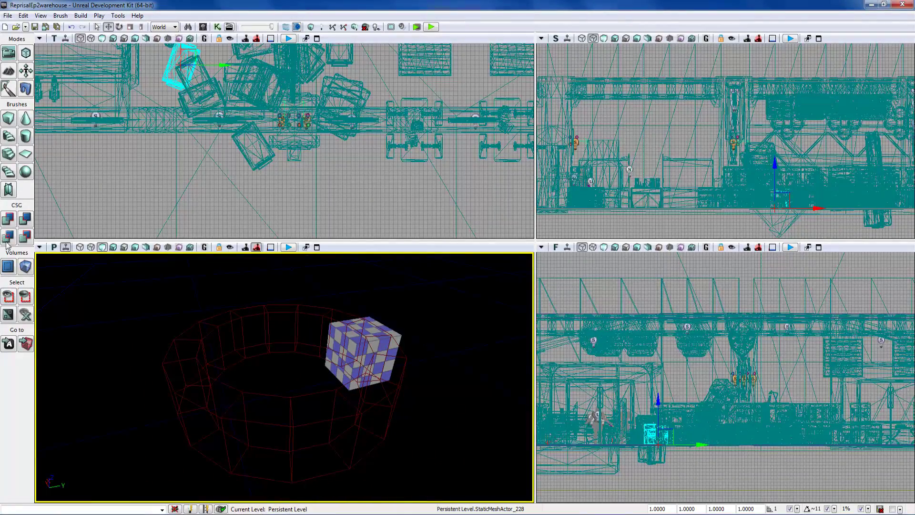
pyautogui.click(215, 387)
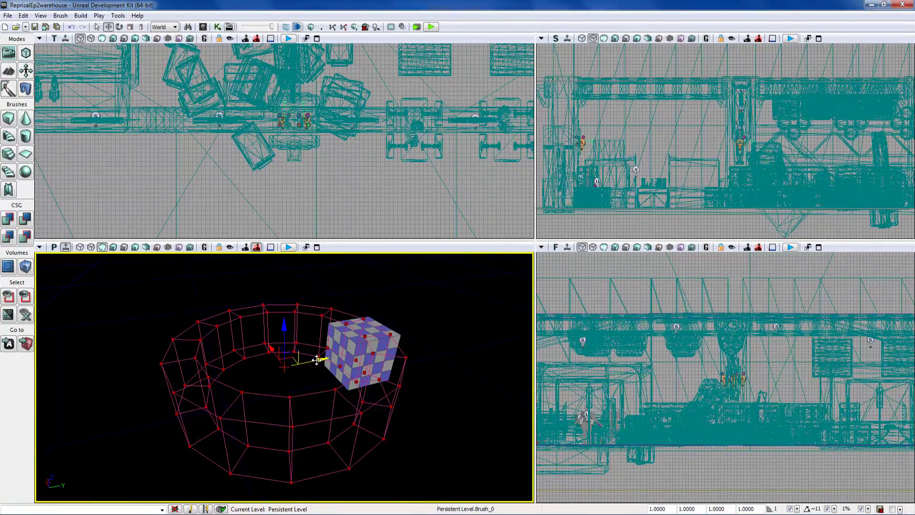
pyautogui.moveTo(316, 360); pyautogui.dragTo(239, 364)
pyautogui.click(9, 220)
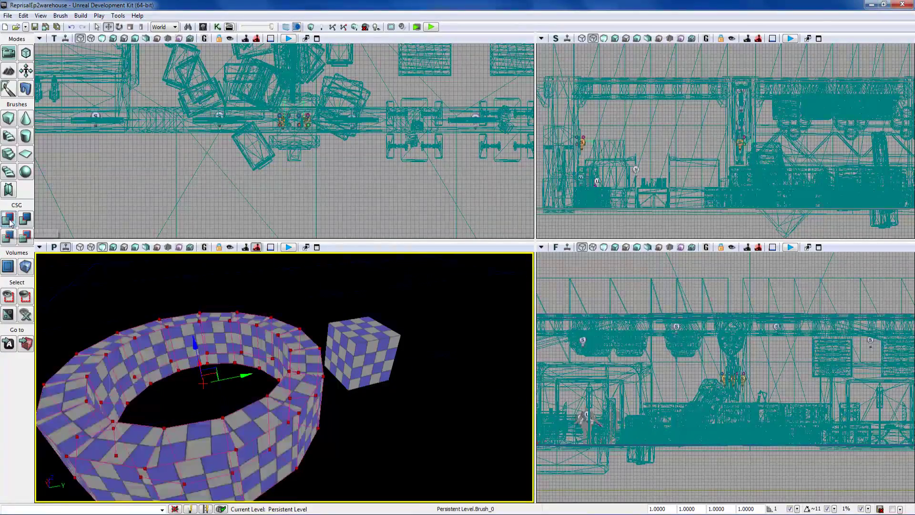
# - Play the level in the editor from a point on the checkered ring, then end the play session
pyautogui.moveTo(102, 400)
pyautogui.mouseDown()
pyautogui.moveTo(100, 387)
pyautogui.moveTo(81, 387)
pyautogui.moveTo(117, 401)
pyautogui.mouseUp()
pyautogui.rightClick(304, 420)
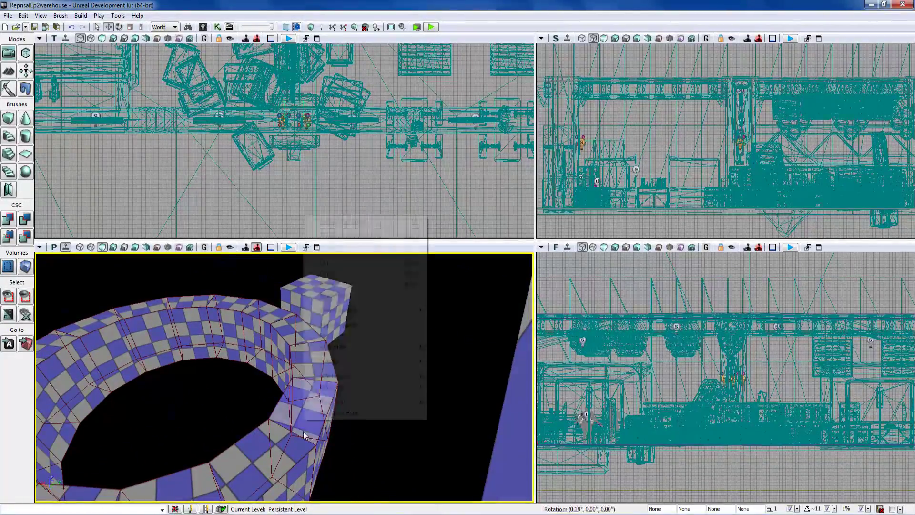
pyautogui.click(339, 412)
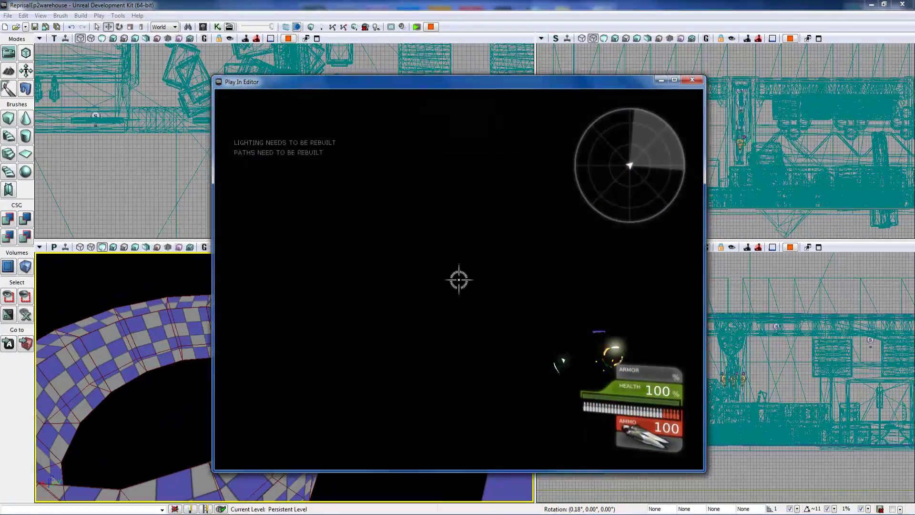
pyautogui.press('Escape')
# - Try subtracting the coinciding builder brush from the checkered ring, then undo the subtraction
pyautogui.moveTo(341, 400); pyautogui.dragTo(400, 387)
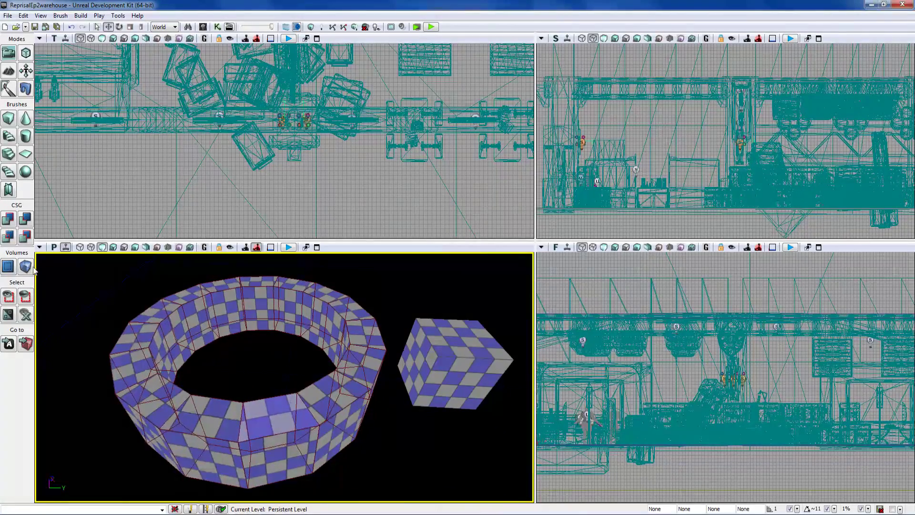
pyautogui.click(24, 220)
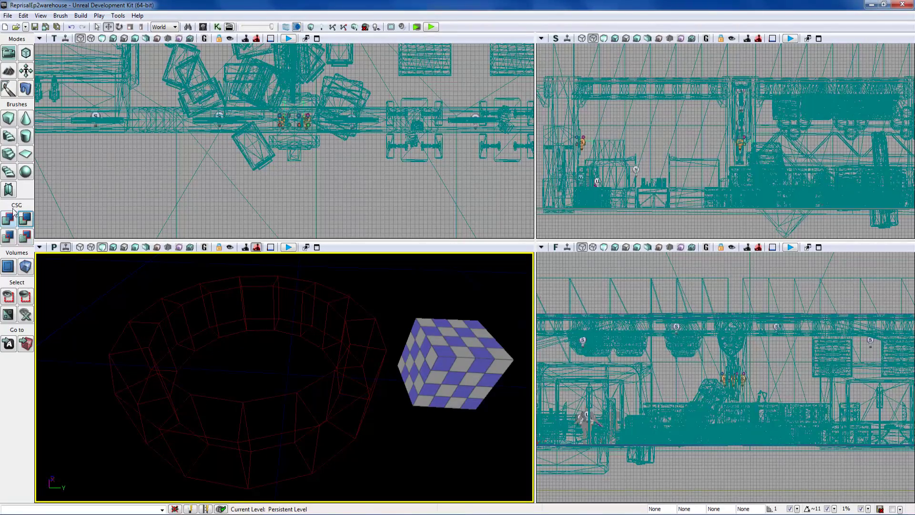
pyautogui.click(23, 15)
pyautogui.click(43, 23)
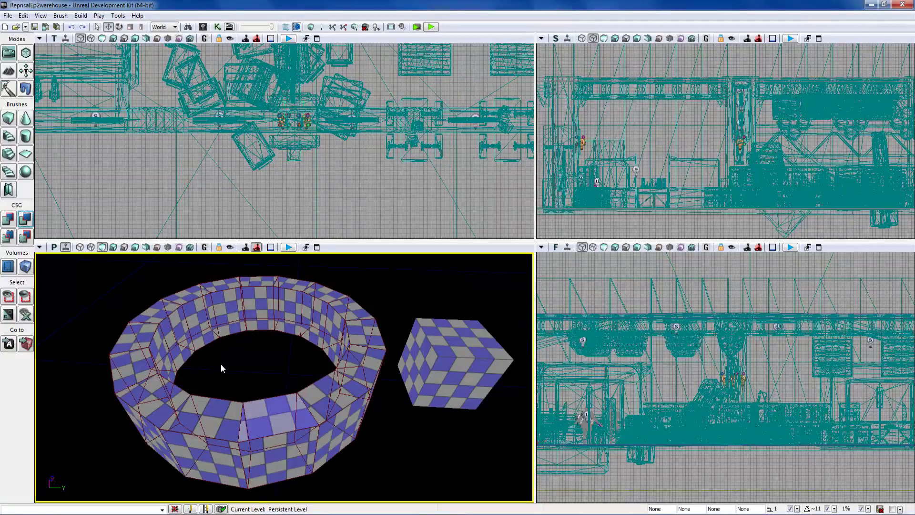
# - Shift the builder brush slightly along its Y axis so it partly overlaps the ring, and subtract it from the ring
pyautogui.moveTo(221, 367); pyautogui.dragTo(221, 347)
pyautogui.click(222, 348)
pyautogui.moveTo(348, 380); pyautogui.dragTo(365, 384)
pyautogui.moveTo(157, 372); pyautogui.dragTo(37, 239)
pyautogui.click(27, 222)
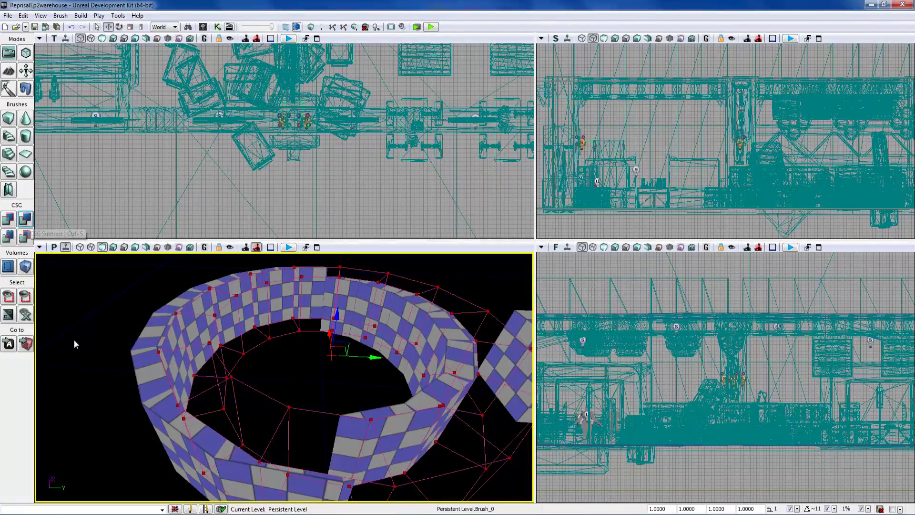
# - Move the builder brush along its Y axis until it is clear of the cut ring
pyautogui.moveTo(74, 344); pyautogui.dragTo(200, 346)
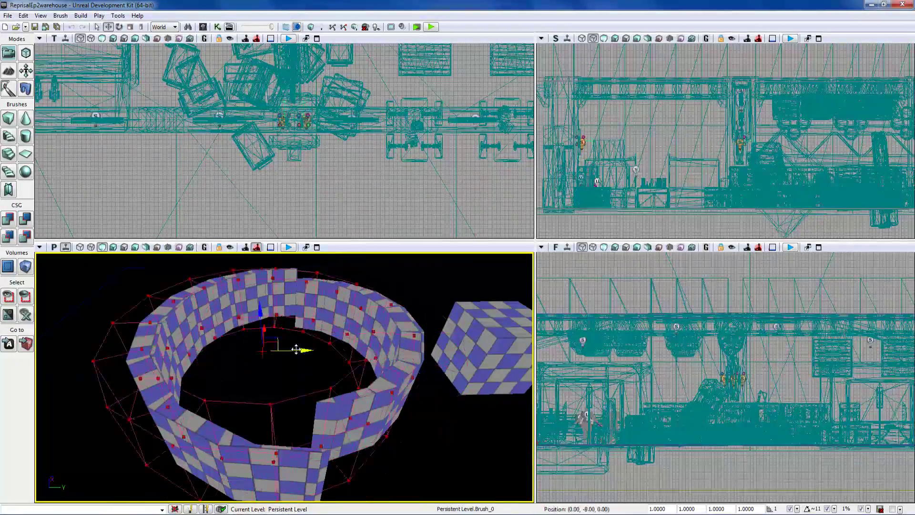
pyautogui.moveTo(296, 350)
pyautogui.mouseDown()
pyautogui.moveTo(112, 337)
pyautogui.moveTo(40, 351)
pyautogui.mouseUp()
pyautogui.moveTo(286, 382)
pyautogui.mouseDown(button='right')
pyautogui.moveTo(248, 362)
pyautogui.moveTo(255, 419)
pyautogui.moveTo(295, 357)
pyautogui.mouseUp(button='right')
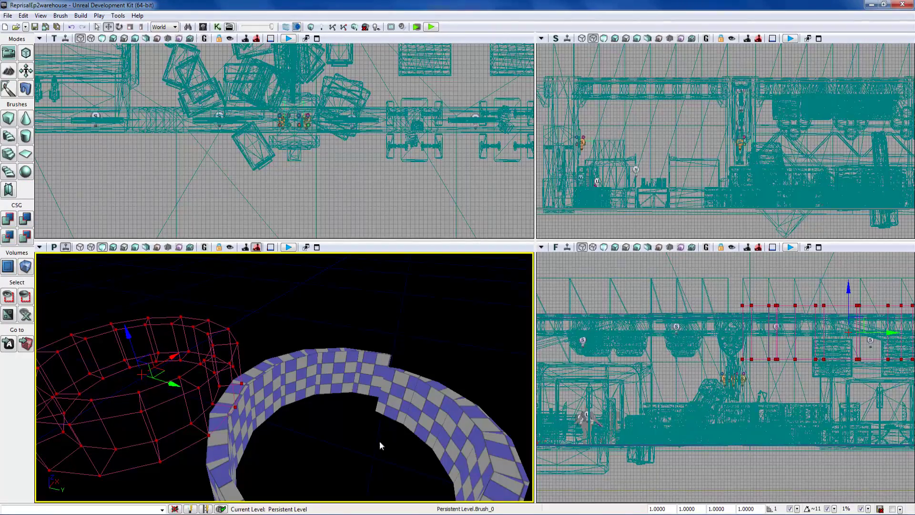
# - Return to the builder brush and open the list of volume types that can be added from it
pyautogui.moveTo(380, 445); pyautogui.dragTo(146, 241, button='right')
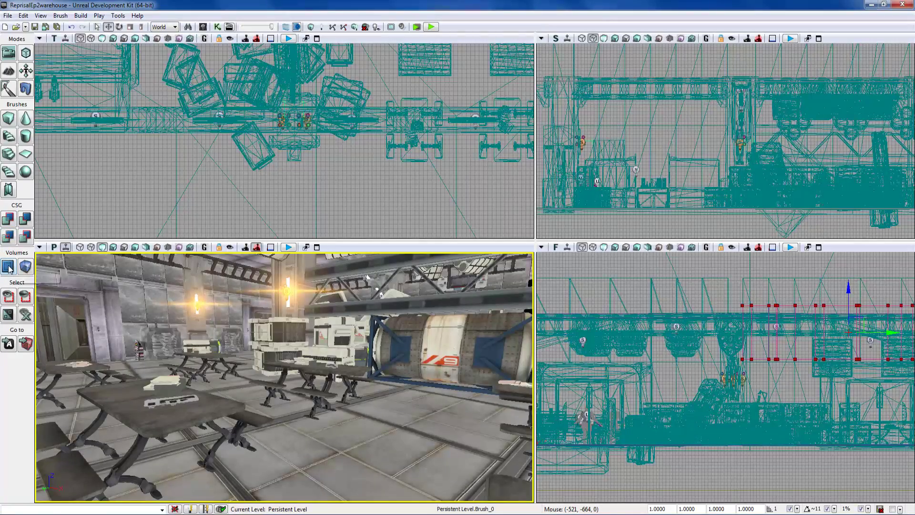
pyautogui.press('Home')
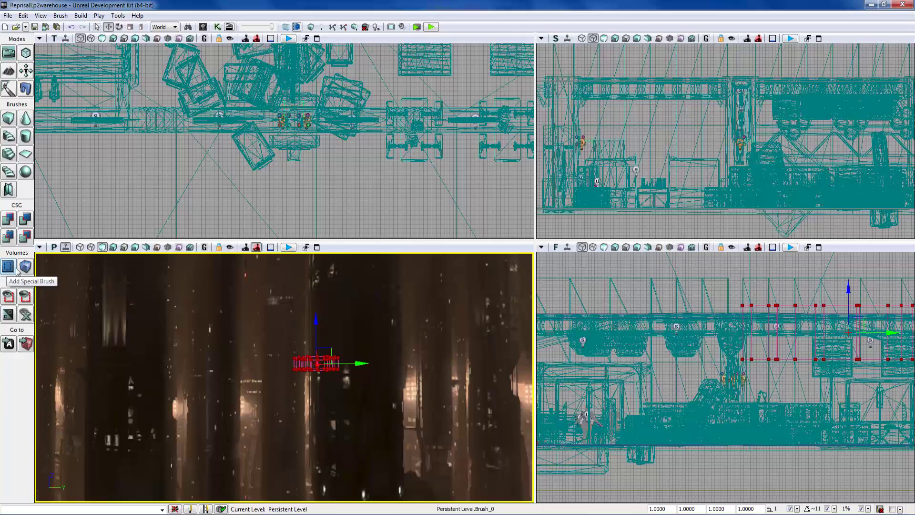
pyautogui.moveTo(52, 276); pyautogui.dragTo(181, 295, button='right')
pyautogui.press('Home')
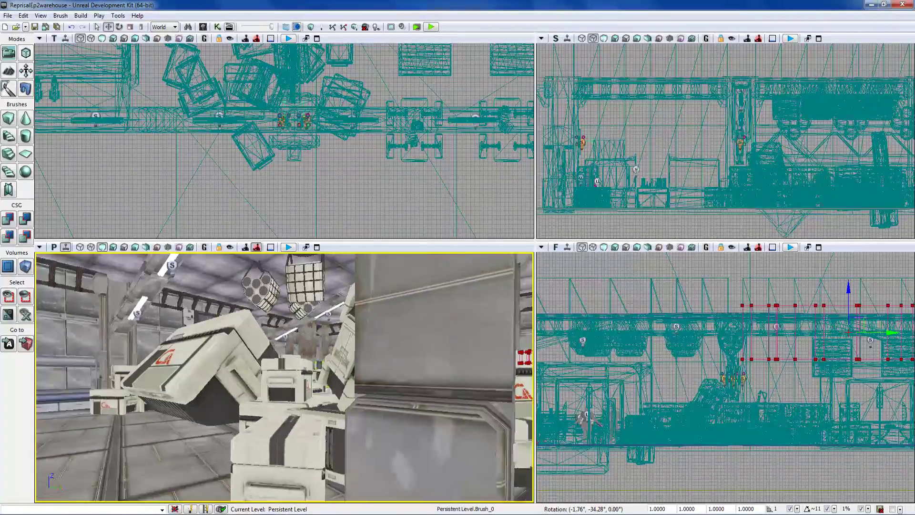
pyautogui.moveTo(286, 381); pyautogui.dragTo(266, 334)
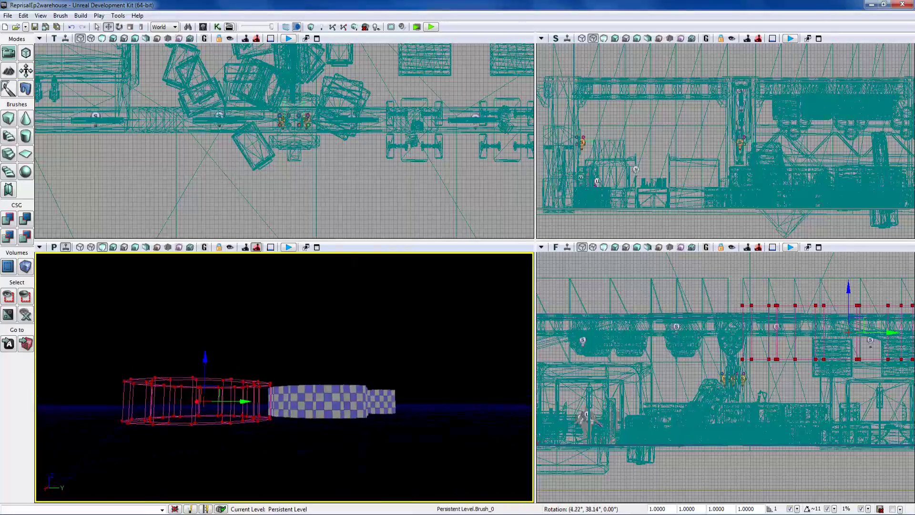
pyautogui.moveTo(267, 334); pyautogui.dragTo(59, 312, button='right')
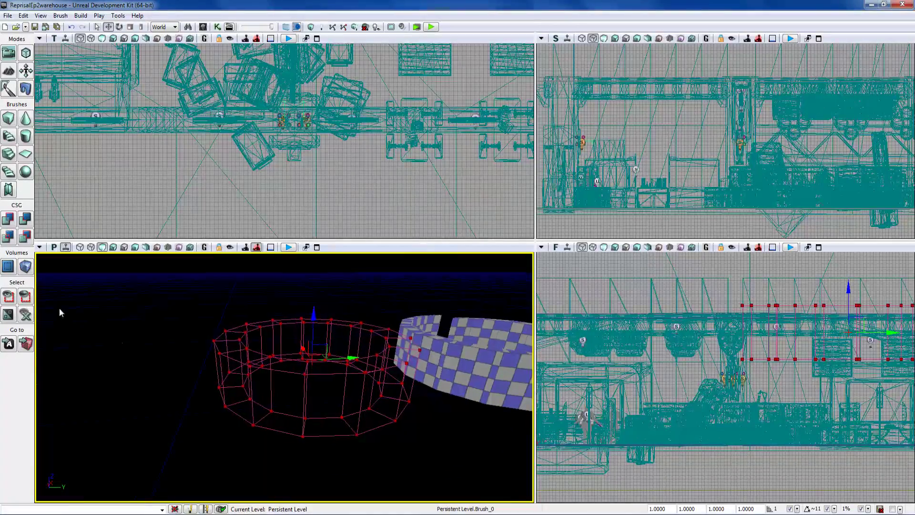
pyautogui.rightClick(26, 269)
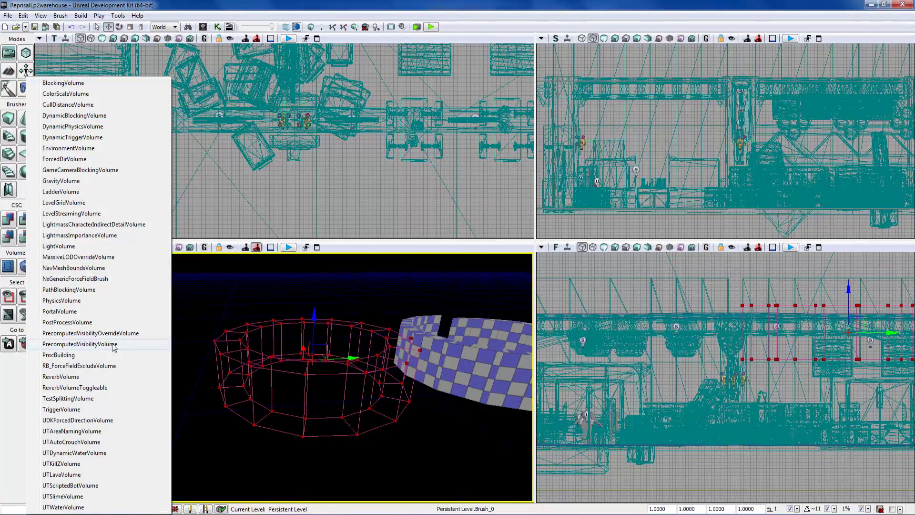
# - Close the volume list, select a static mesh in the warehouse and centre the views on that actor
pyautogui.moveTo(374, 445)
pyautogui.mouseDown(button='right')
pyautogui.moveTo(381, 410)
pyautogui.moveTo(343, 381)
pyautogui.moveTo(487, 389)
pyautogui.moveTo(448, 381)
pyautogui.moveTo(429, 390)
pyautogui.mouseUp(button='right')
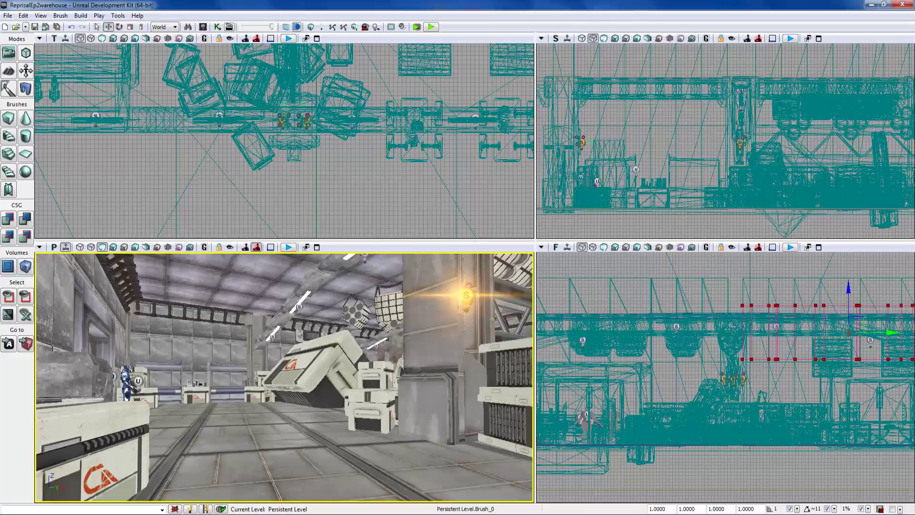
pyautogui.moveTo(429, 391); pyautogui.dragTo(410, 386, button='right')
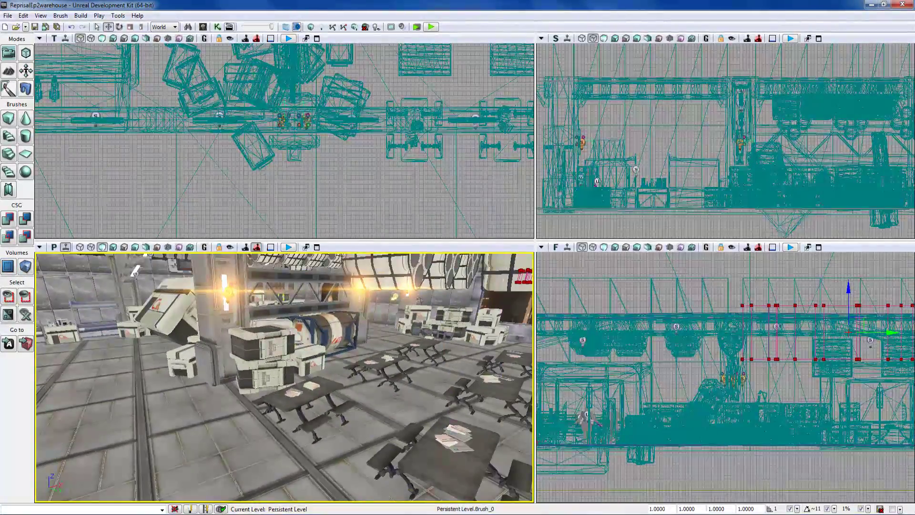
pyautogui.moveTo(285, 376); pyautogui.dragTo(315, 374, button='right')
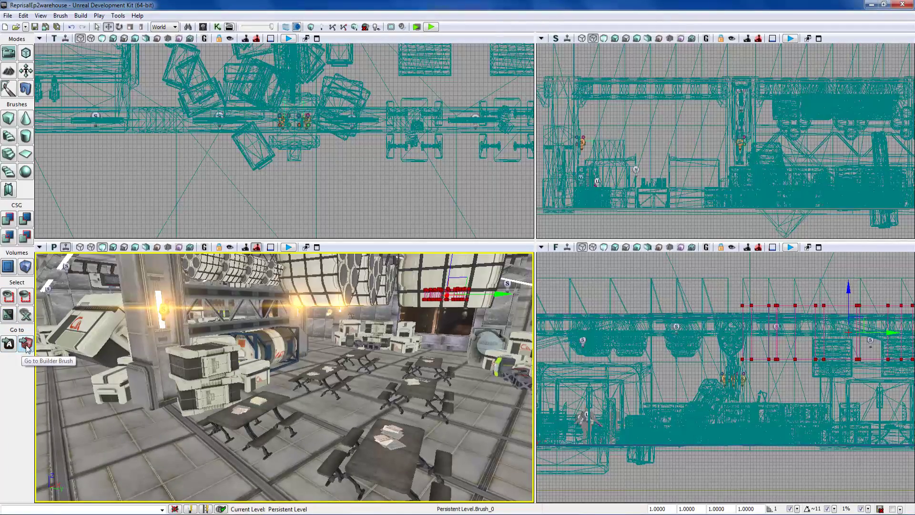
pyautogui.moveTo(285, 377); pyautogui.dragTo(210, 355, button='right')
pyautogui.click(223, 355)
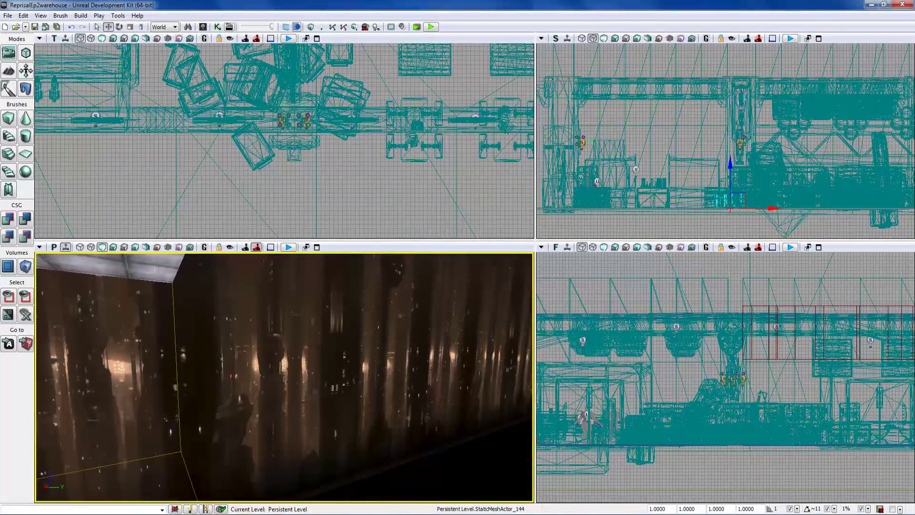
pyautogui.click(8, 343)
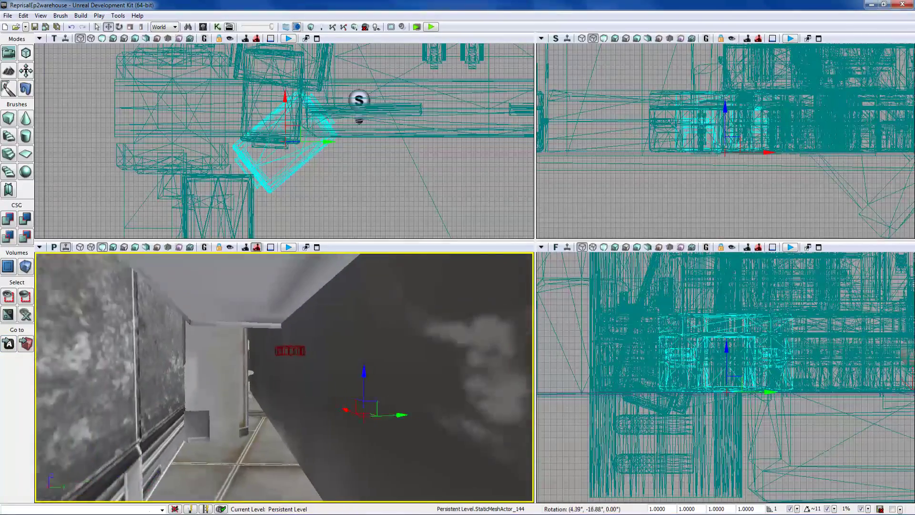
# - Clear the mesh selection and centre the views on the builder brush
pyautogui.moveTo(286, 376); pyautogui.dragTo(328, 429)
pyautogui.press('Escape')
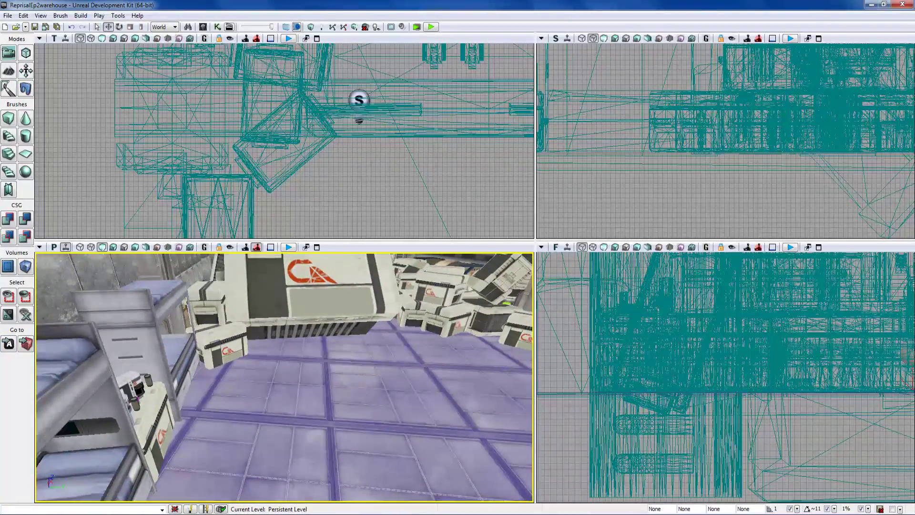
pyautogui.click(24, 345)
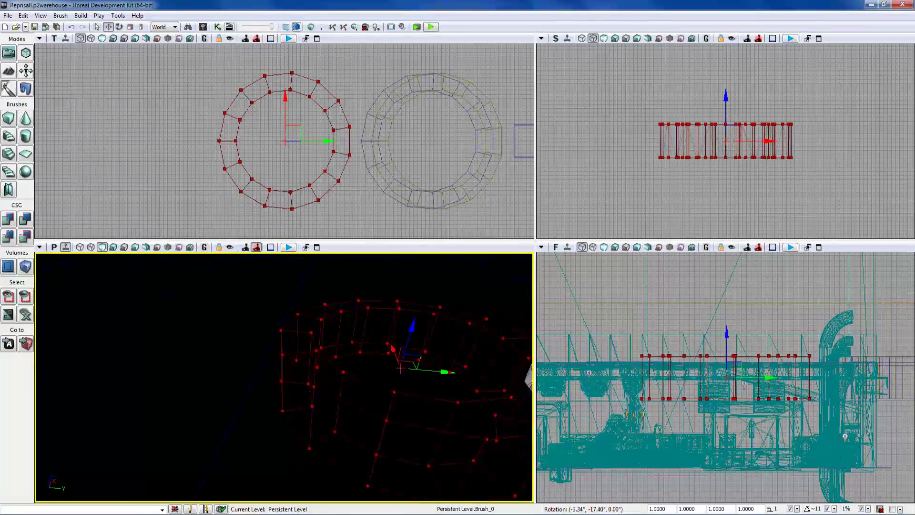
# - Select the table-and-seats static mesh on the warehouse floor and view the surrounding interior in the perspective view
pyautogui.moveTo(285, 377); pyautogui.dragTo(429, 379, button='right')
pyautogui.click(277, 381)
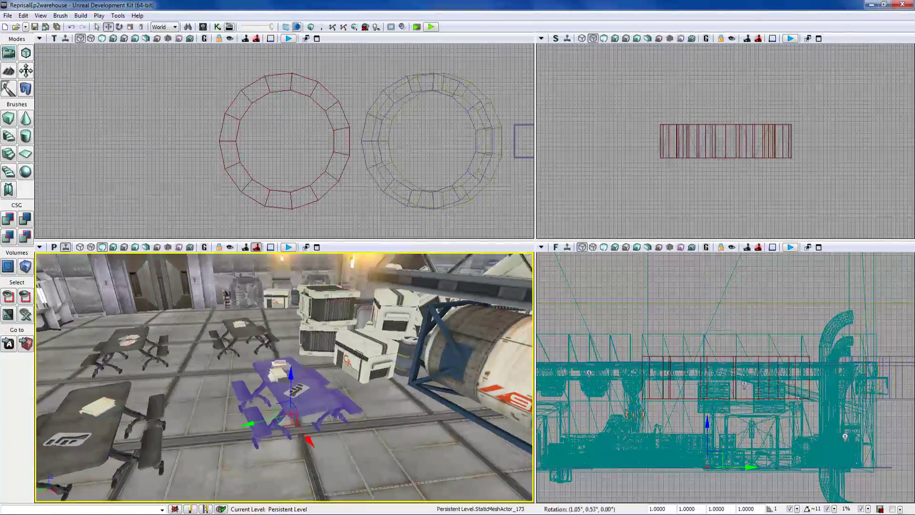
pyautogui.moveTo(277, 381); pyautogui.dragTo(300, 392, button='right')
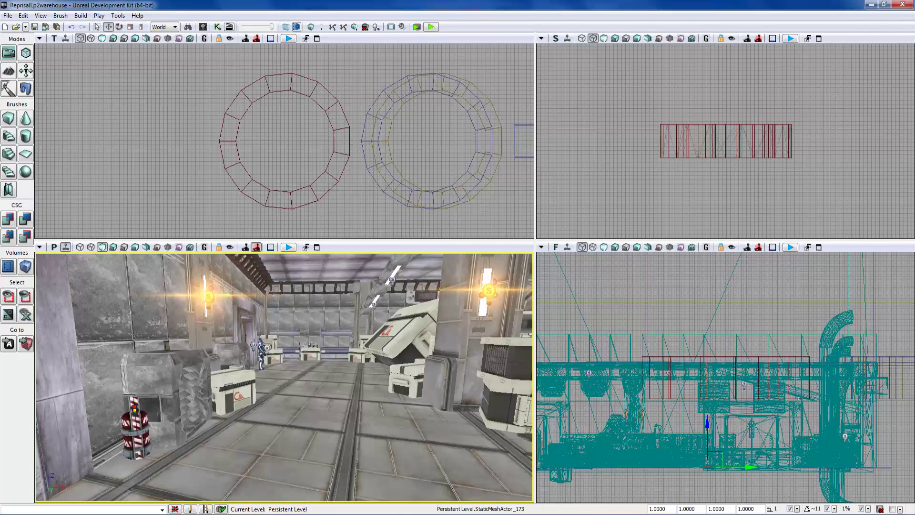
pyautogui.moveTo(300, 393); pyautogui.dragTo(315, 393, button='right')
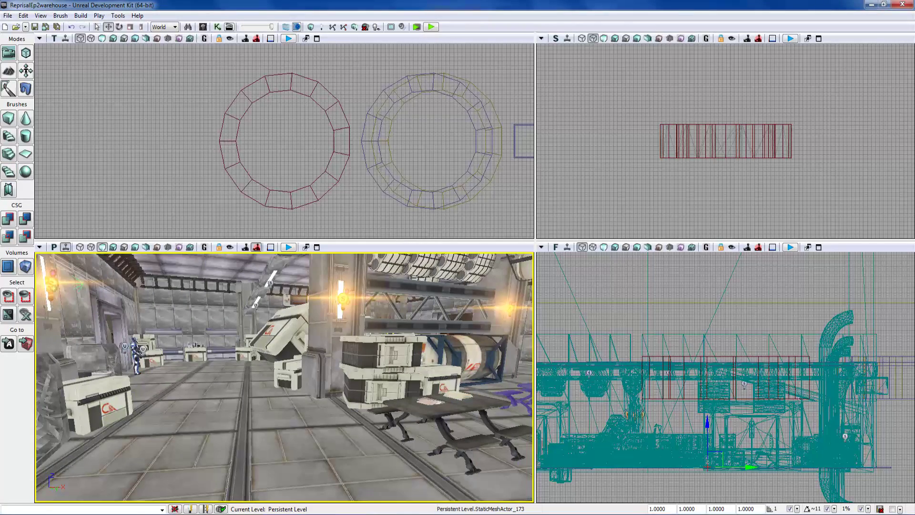
# - Clear the table selection and display the warehouse in the perspective view with Lighting Only shading, followed by Lit shading
pyautogui.moveTo(315, 393)
pyautogui.mouseDown(button='right')
pyautogui.moveTo(303, 400)
pyautogui.moveTo(319, 383)
pyautogui.moveTo(282, 390)
pyautogui.moveTo(297, 387)
pyautogui.mouseUp(button='right')
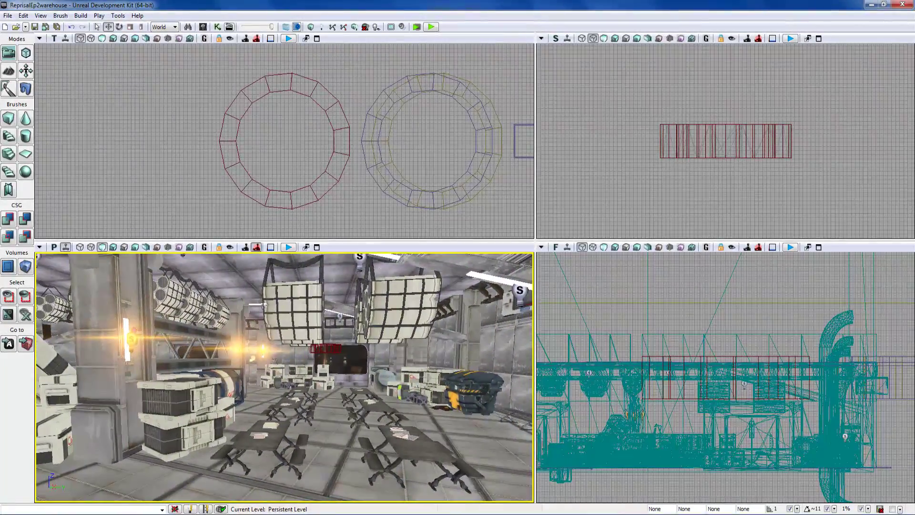
pyautogui.moveTo(297, 387); pyautogui.dragTo(318, 384, button='right')
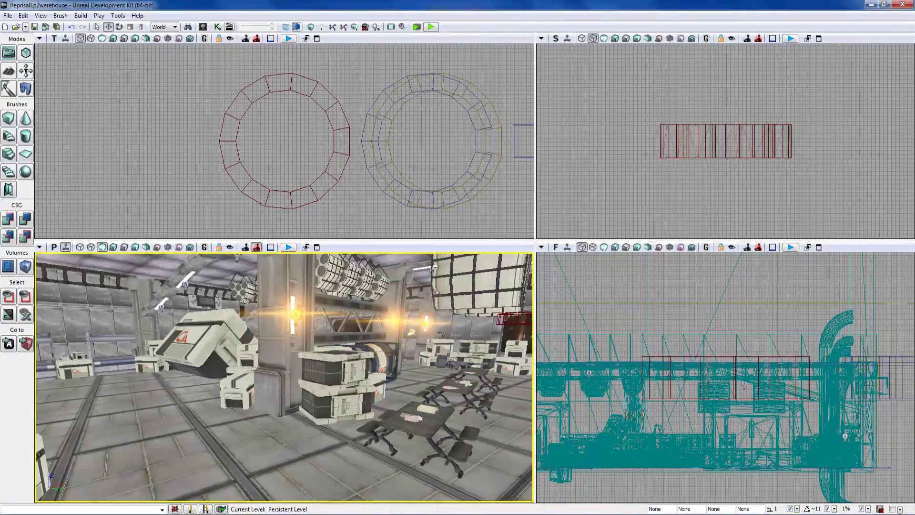
pyautogui.click(135, 247)
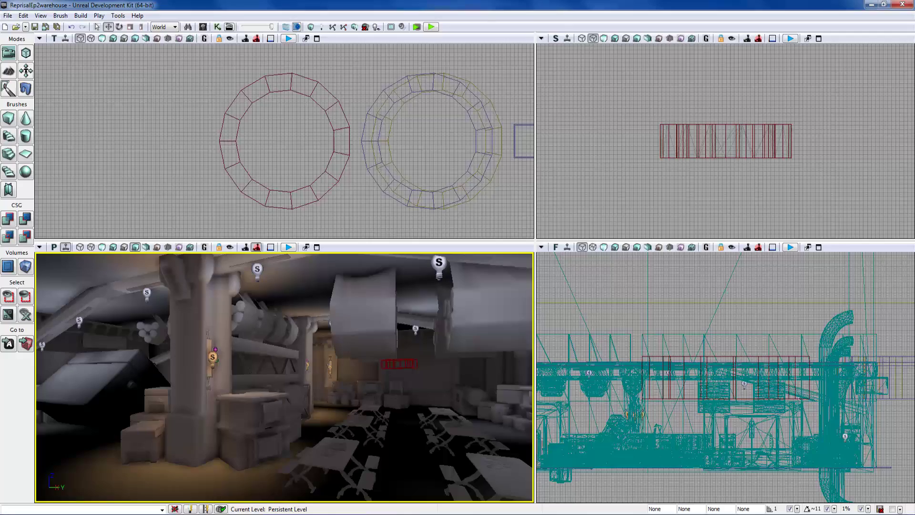
pyautogui.moveTo(318, 384); pyautogui.dragTo(303, 384, button='right')
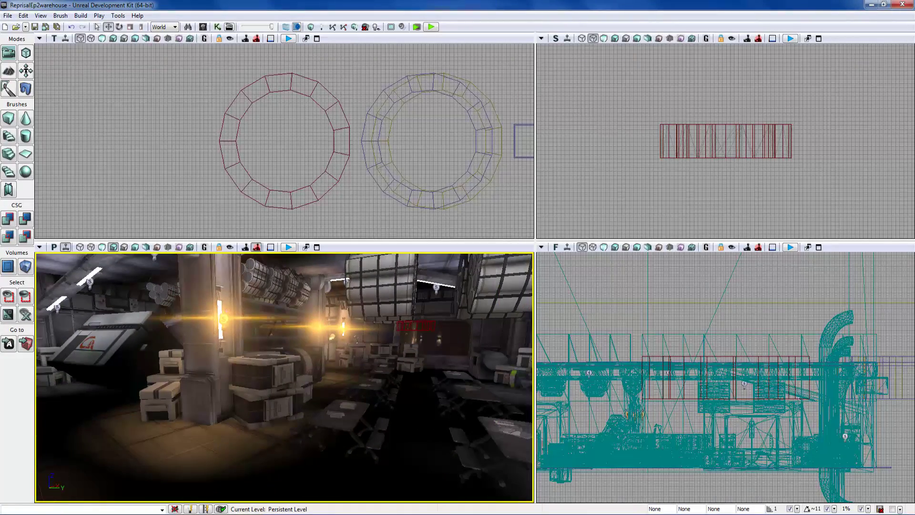